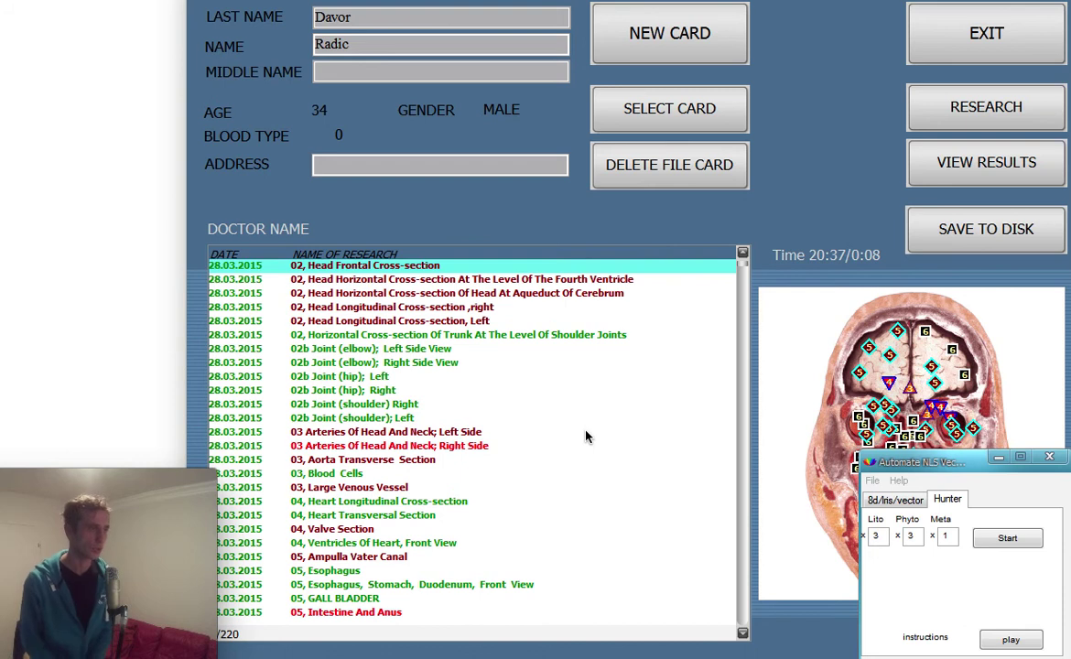
Step: Switch the Automate NLS tool to 8d/Iris/vector and open the spectral test for the Head Frontal Cross-section research
{"action": "left_click", "coordinate": [911, 503]}
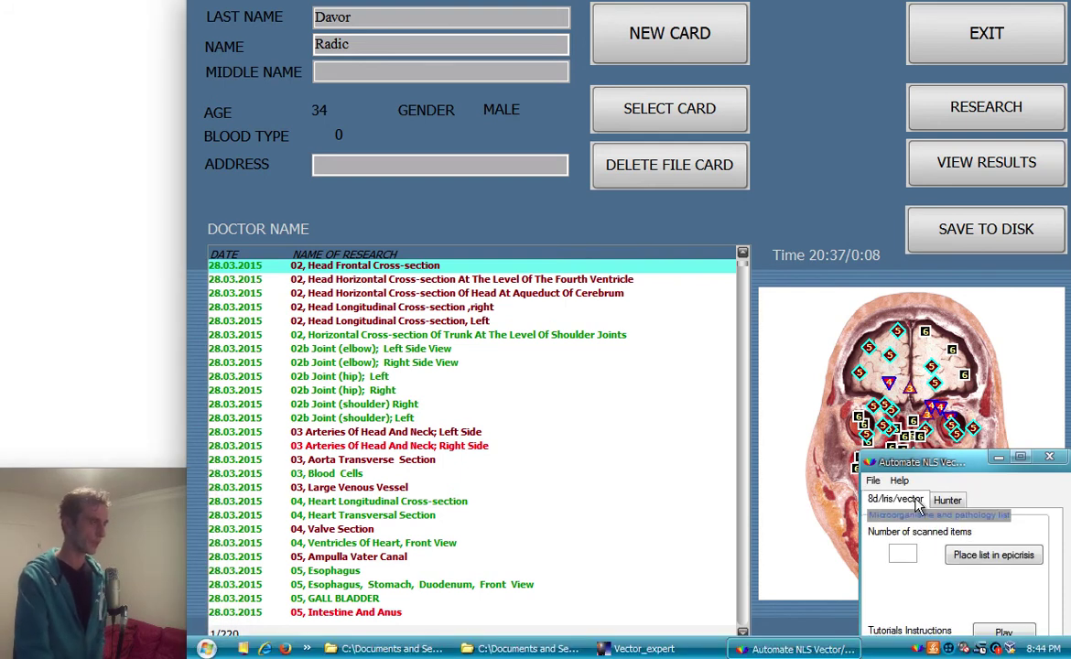
{"action": "left_click", "coordinate": [853, 190]}
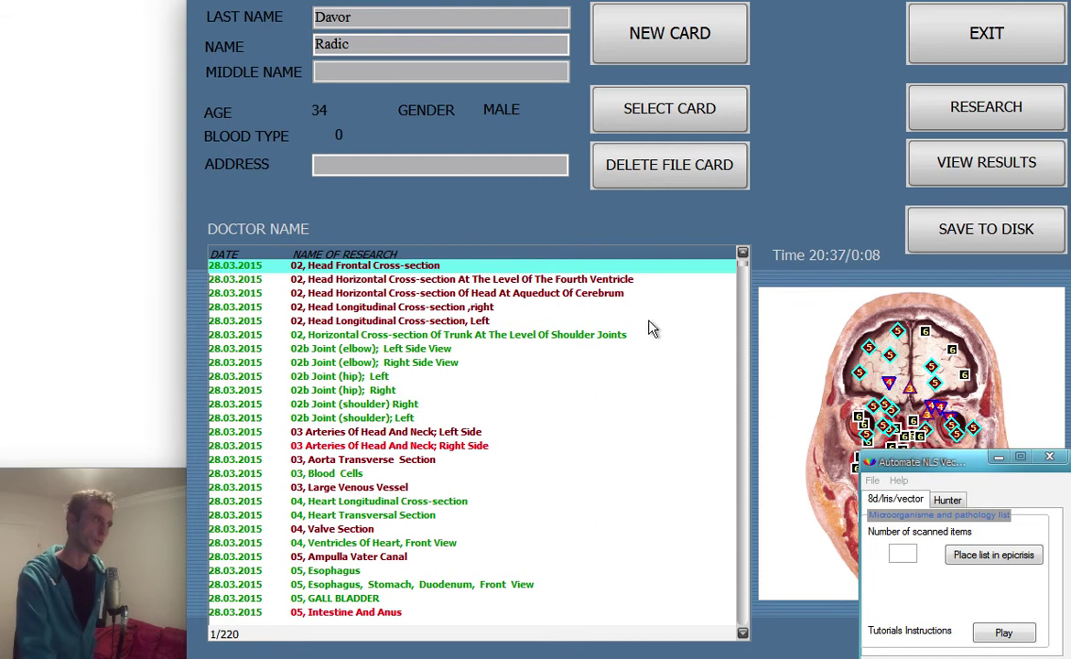
{"action": "left_click", "coordinate": [815, 341]}
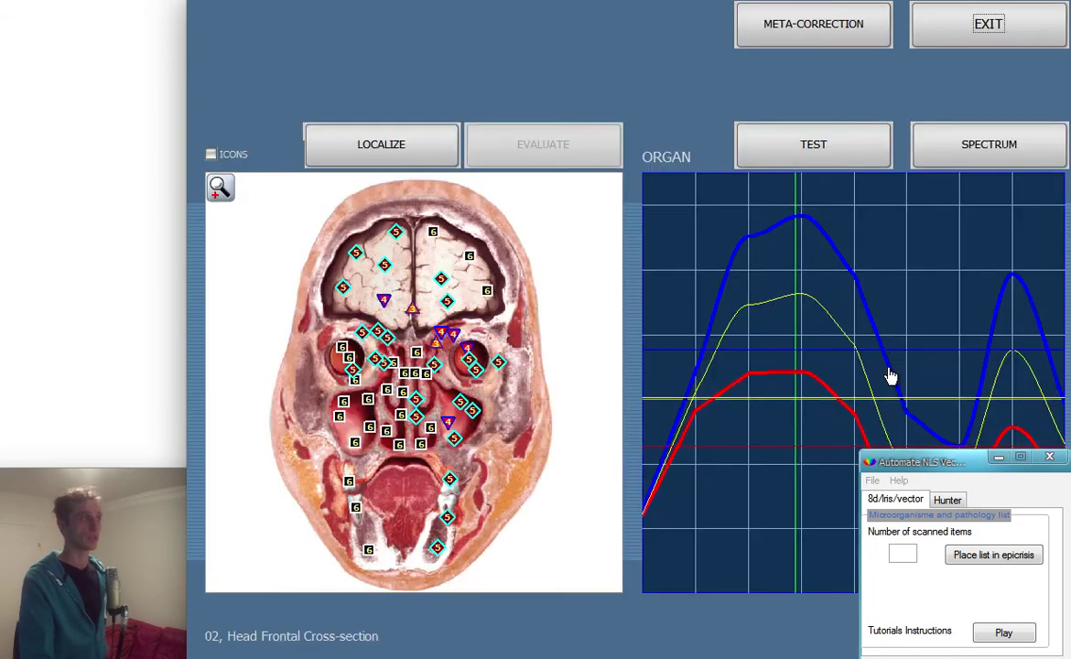
{"action": "left_click", "coordinate": [818, 140]}
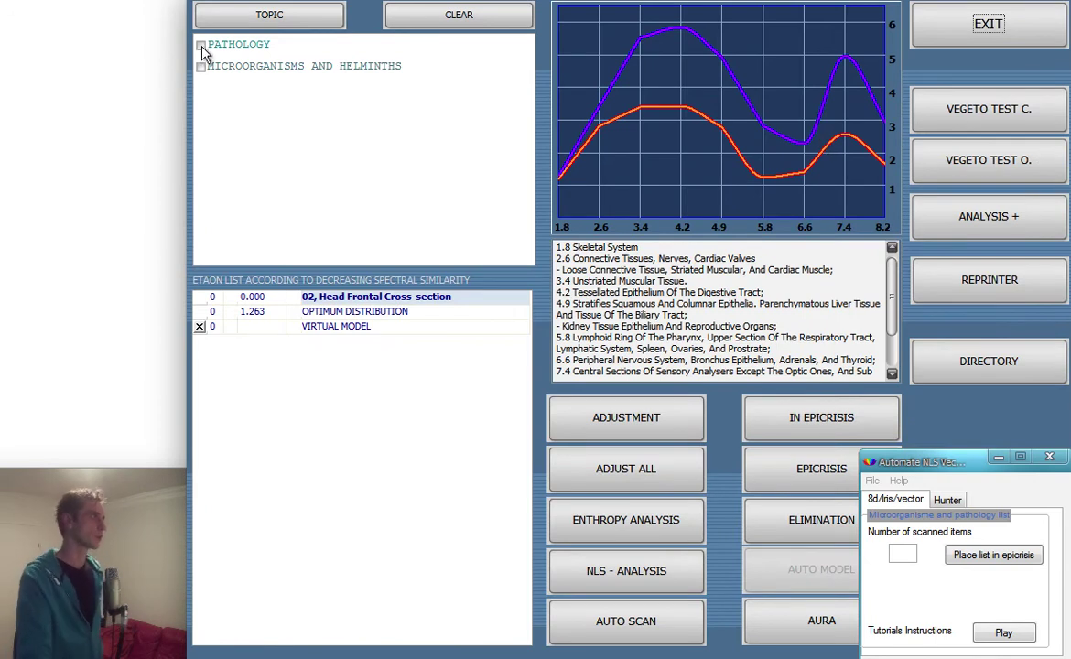
Step: List the PATHOLOGY and MICROORGANISMS AND HELMINTHS etalons for the head frontal cross-section and adjust them all
{"action": "left_click", "coordinate": [201, 45]}
{"action": "left_click", "coordinate": [201, 67]}
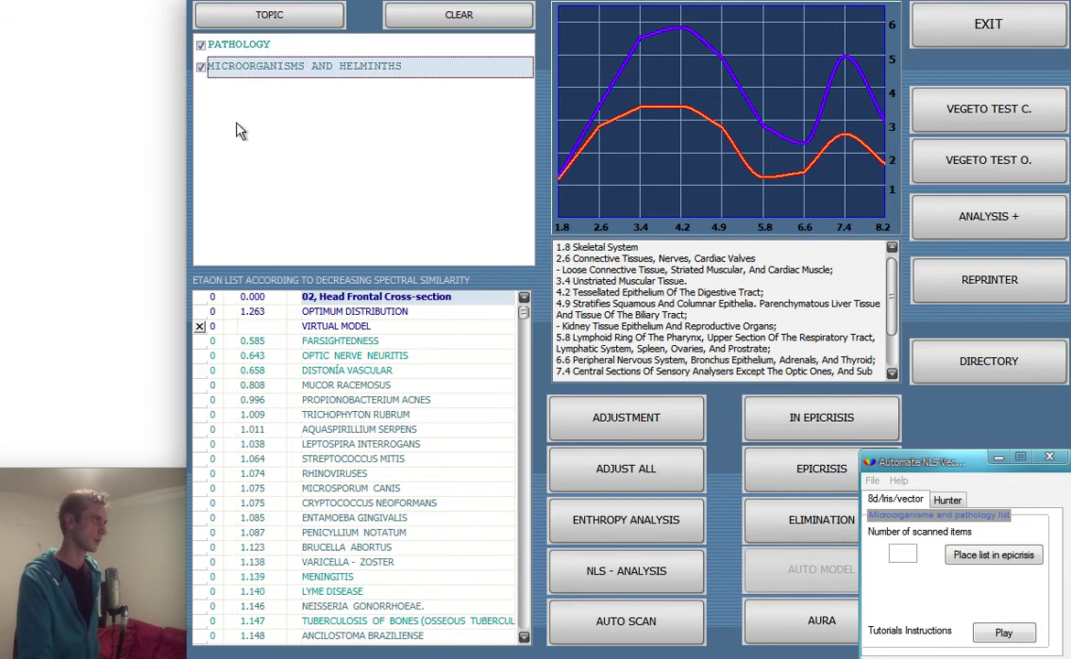
{"action": "left_click", "coordinate": [677, 473]}
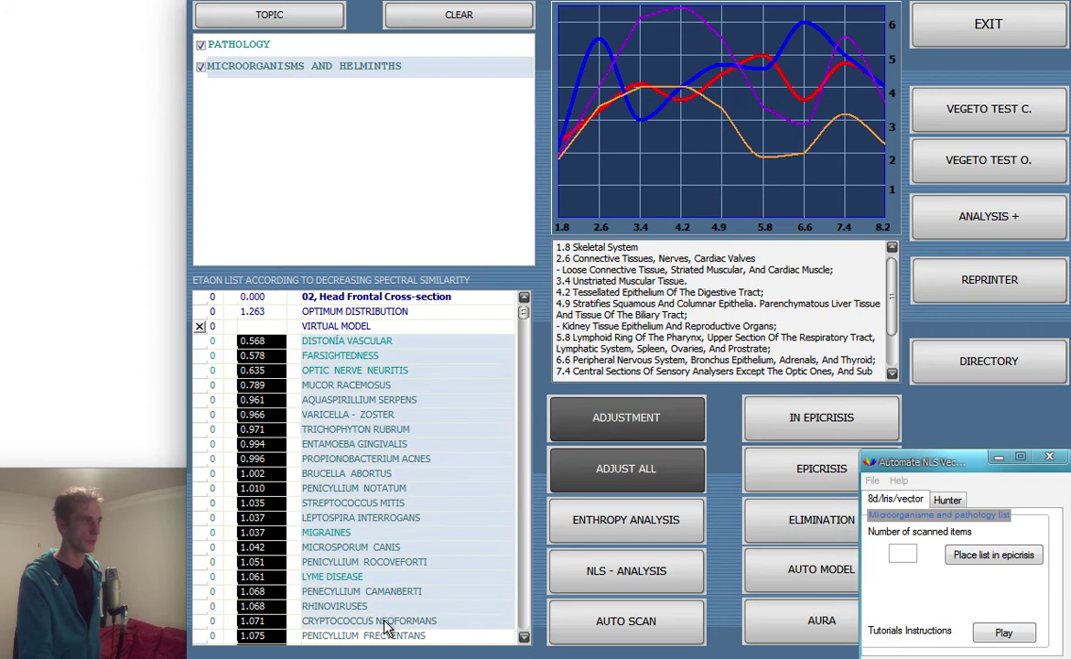
Step: Add the etalons from DISTONÍA VASCULAR to PENICYLLIUM FRECVENTANS to the epicrisis and open the epicrisis list
{"action": "left_click", "coordinate": [837, 415]}
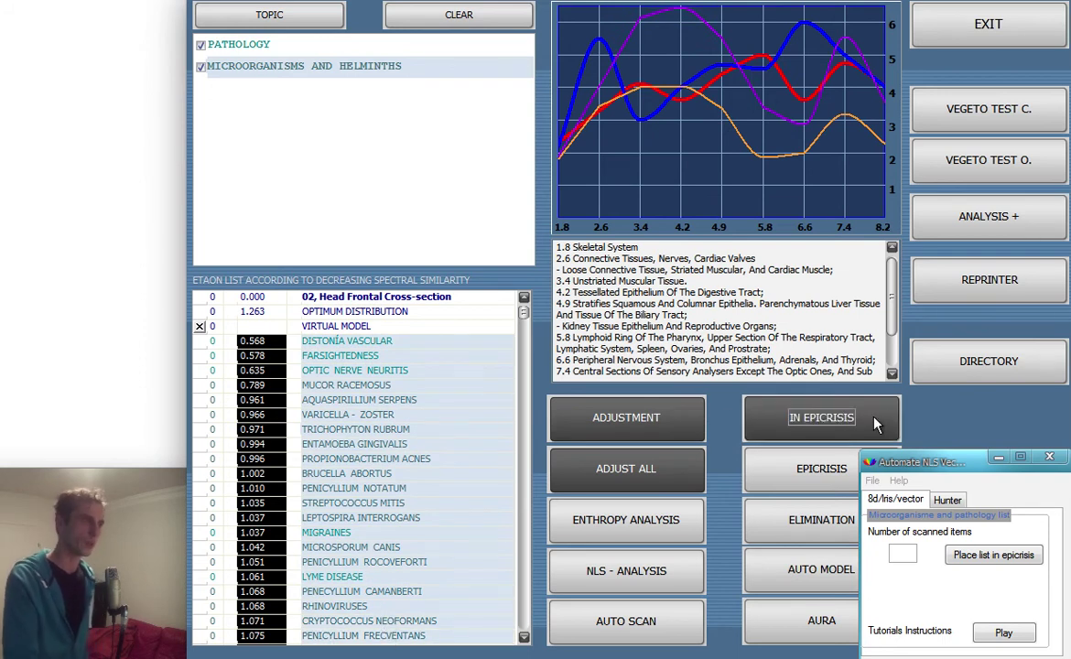
{"action": "left_click", "coordinate": [800, 477]}
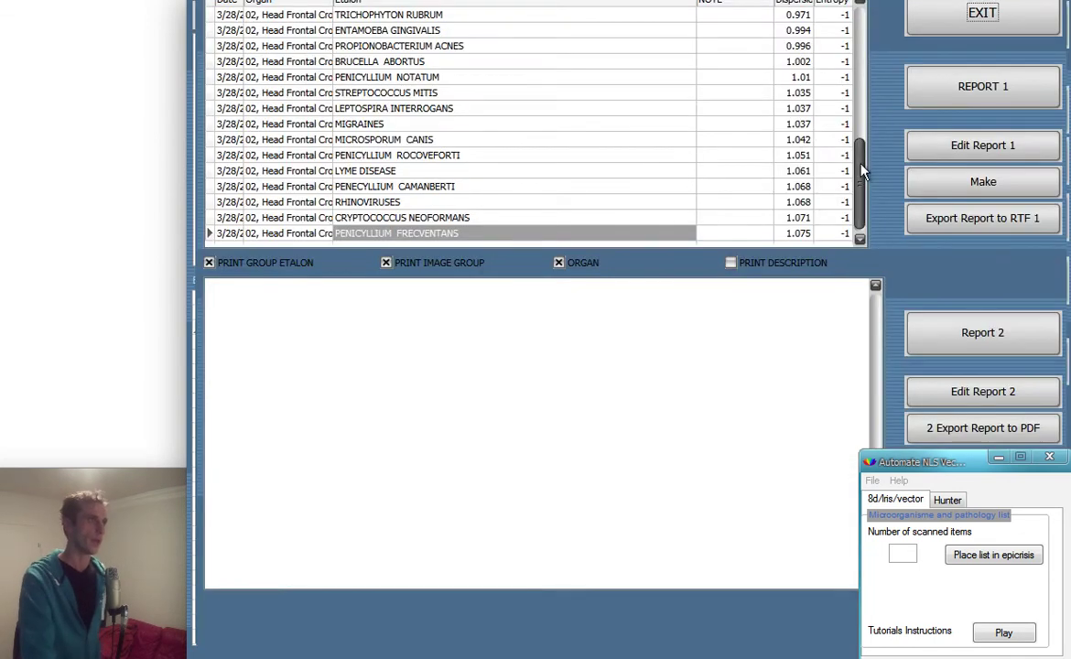
Step: Review the epicrisis entries from the last one up to the first, examining the dispersion values of the top two
{"action": "key", "text": "Up"}
{"action": "key", "text": "Up"}
{"action": "key", "text": "Up"}
{"action": "key", "text": "Up"}
{"action": "key", "text": "Up"}
{"action": "key", "text": "Up"}
{"action": "key", "text": "Up"}
{"action": "key", "text": "Up"}
{"action": "key", "text": "Up"}
{"action": "key", "text": "Up"}
{"action": "key", "text": "Up"}
{"action": "key", "text": "Up"}
{"action": "key", "text": "Up"}
{"action": "key", "text": "Up"}
{"action": "key", "text": "Up"}
{"action": "key", "text": "Up"}
{"action": "key", "text": "Up"}
{"action": "key", "text": "Up"}
{"action": "key", "text": "Up"}
{"action": "key", "text": "Up"}
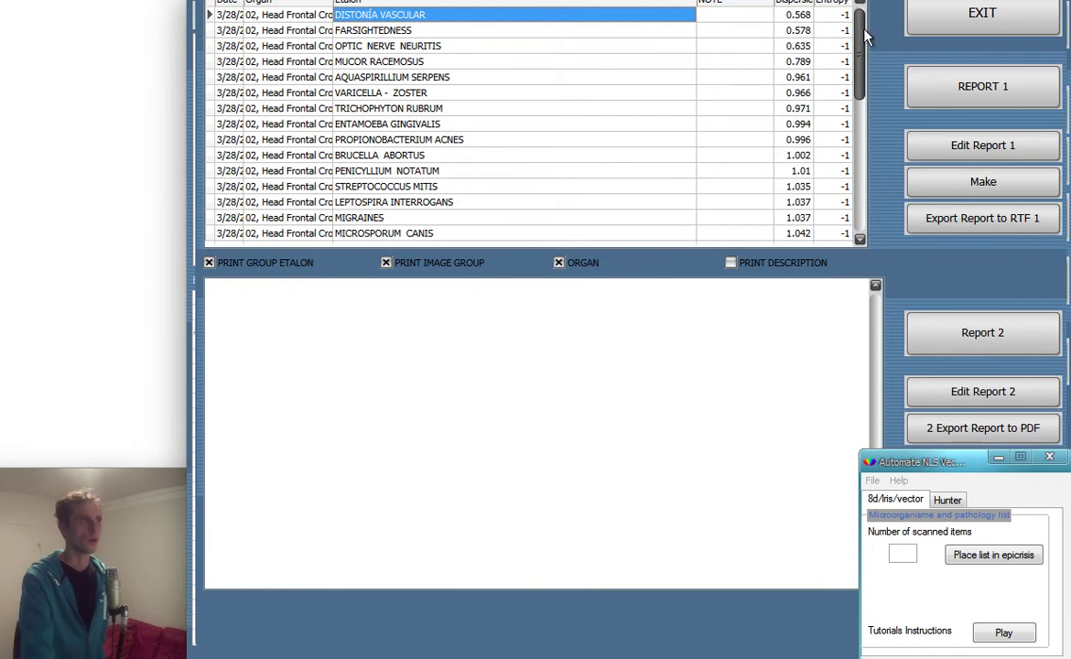
{"action": "left_click_drag", "start_coordinate": [789, 26], "coordinate": [860, 18]}
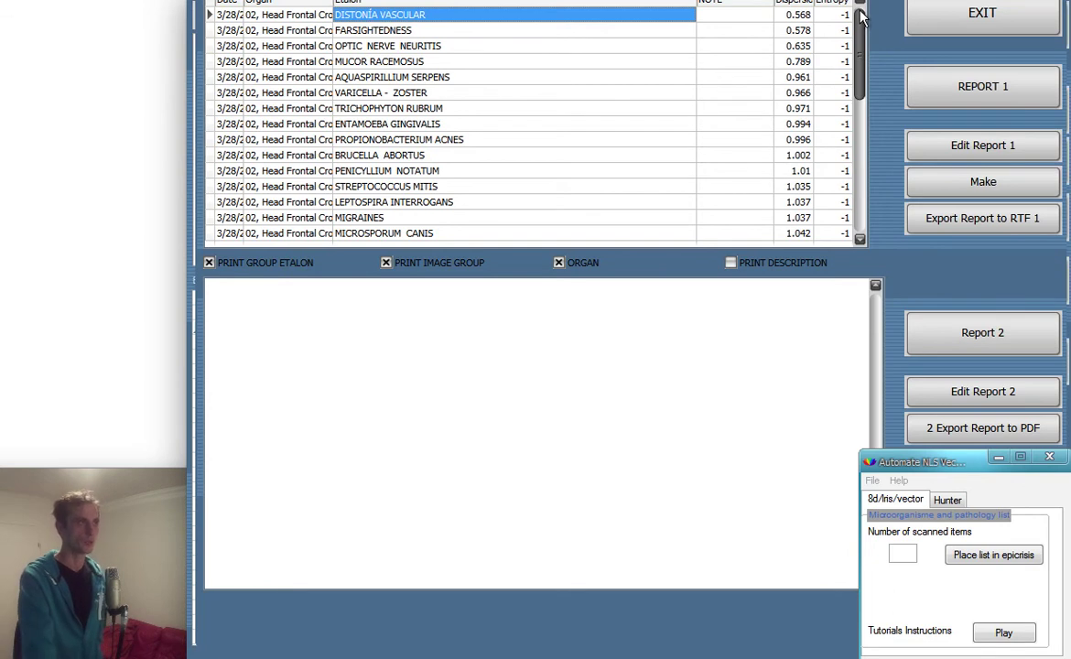
{"action": "left_click", "coordinate": [796, 15]}
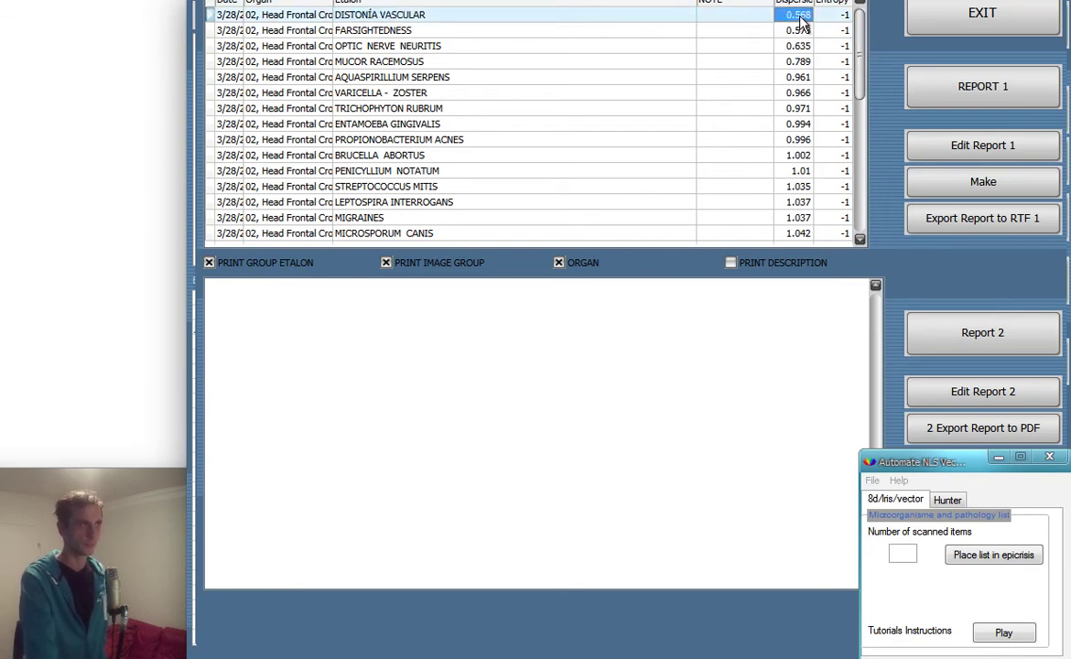
{"action": "left_click", "coordinate": [800, 31]}
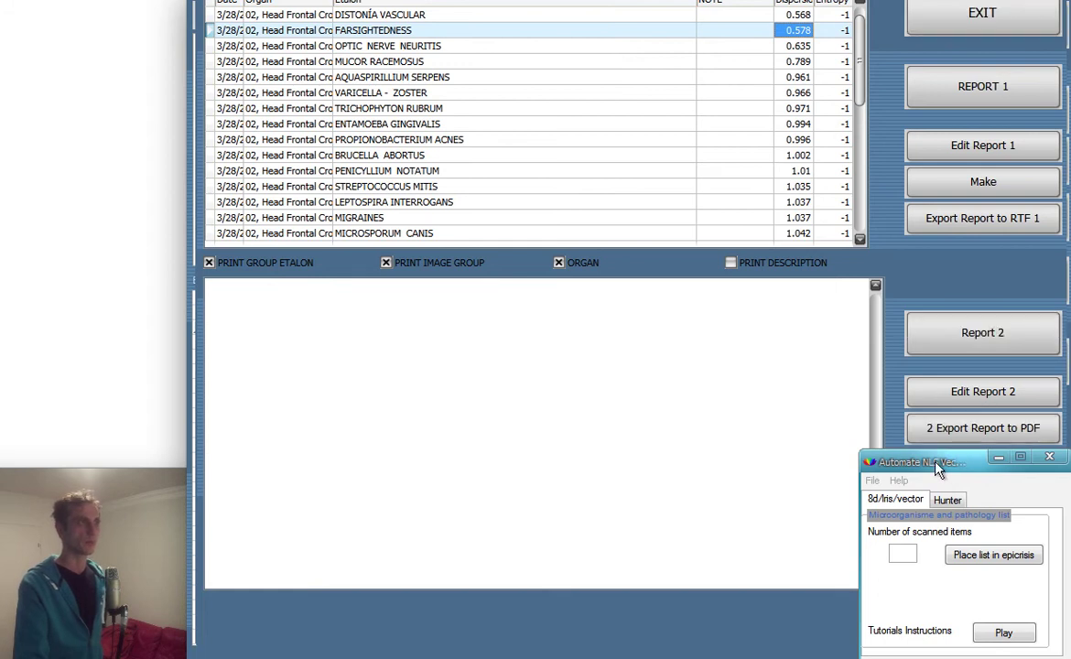
Step: Clear the epicrisis list and return to the research list on the patient card
{"action": "left_click_drag", "start_coordinate": [938, 464], "coordinate": [810, 467]}
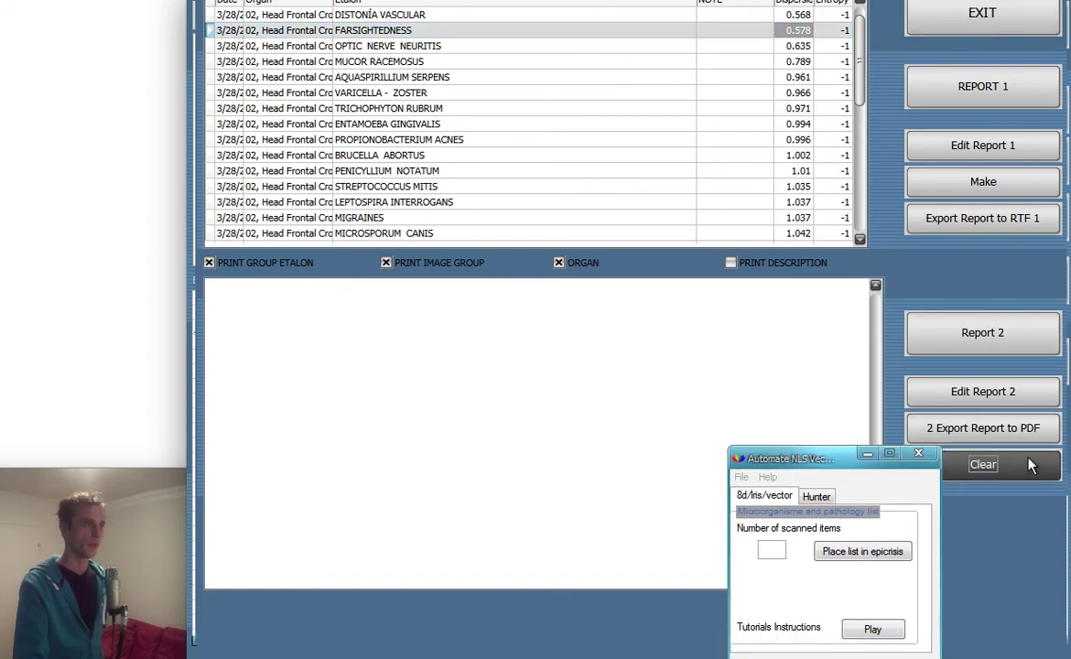
{"action": "left_click", "coordinate": [968, 465]}
{"action": "left_click_drag", "start_coordinate": [812, 455], "coordinate": [928, 443]}
{"action": "left_click", "coordinate": [1009, 26]}
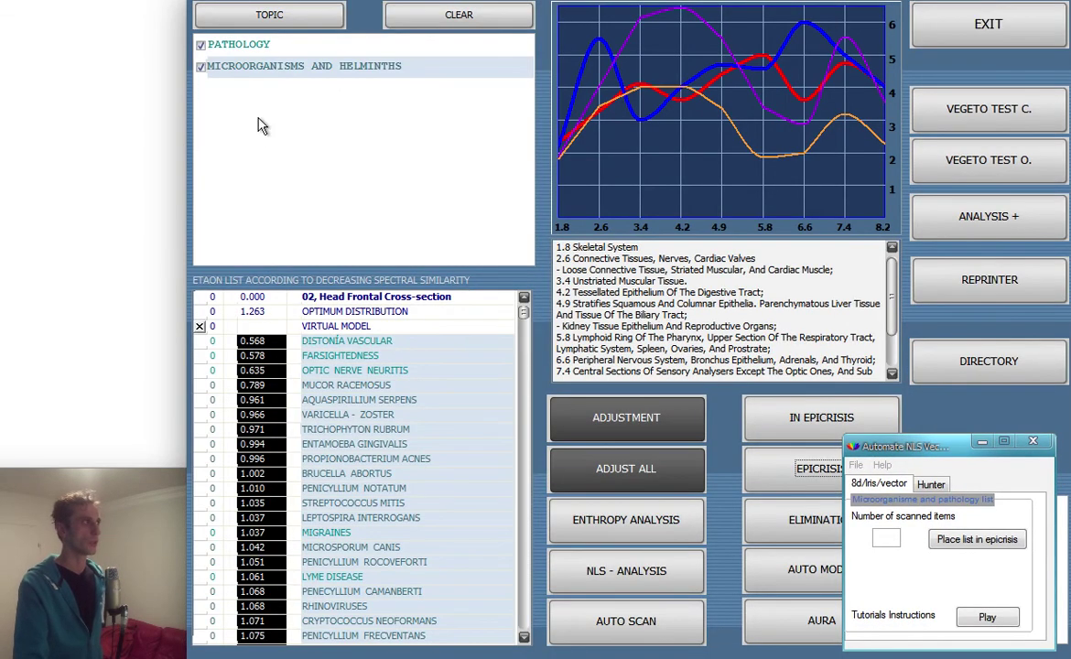
{"action": "left_click", "coordinate": [993, 31]}
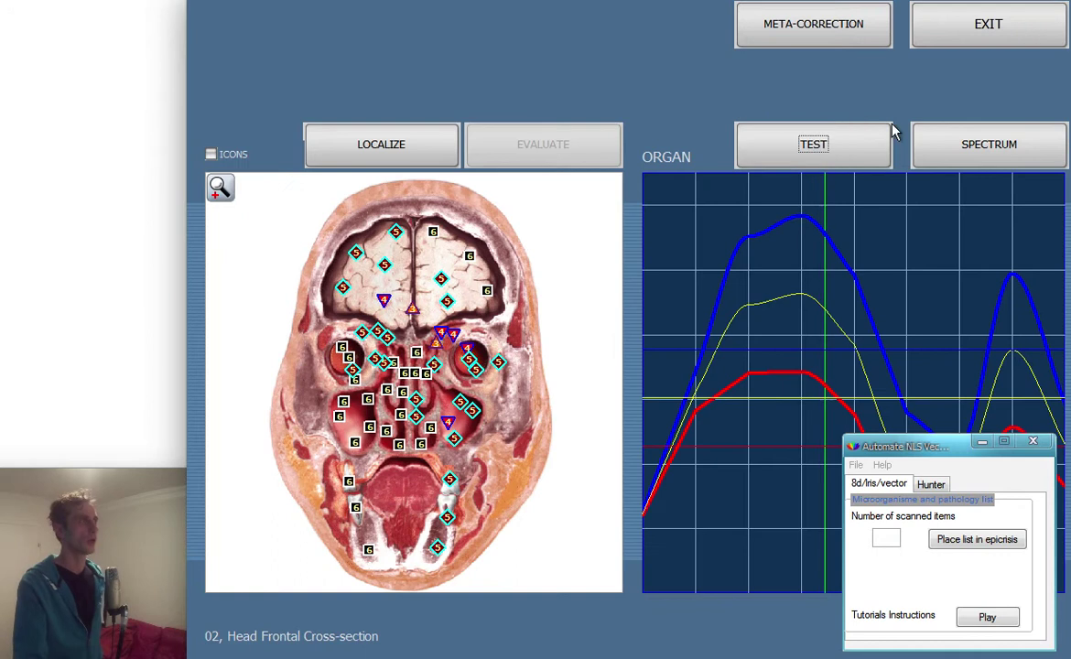
{"action": "left_click", "coordinate": [1024, 35]}
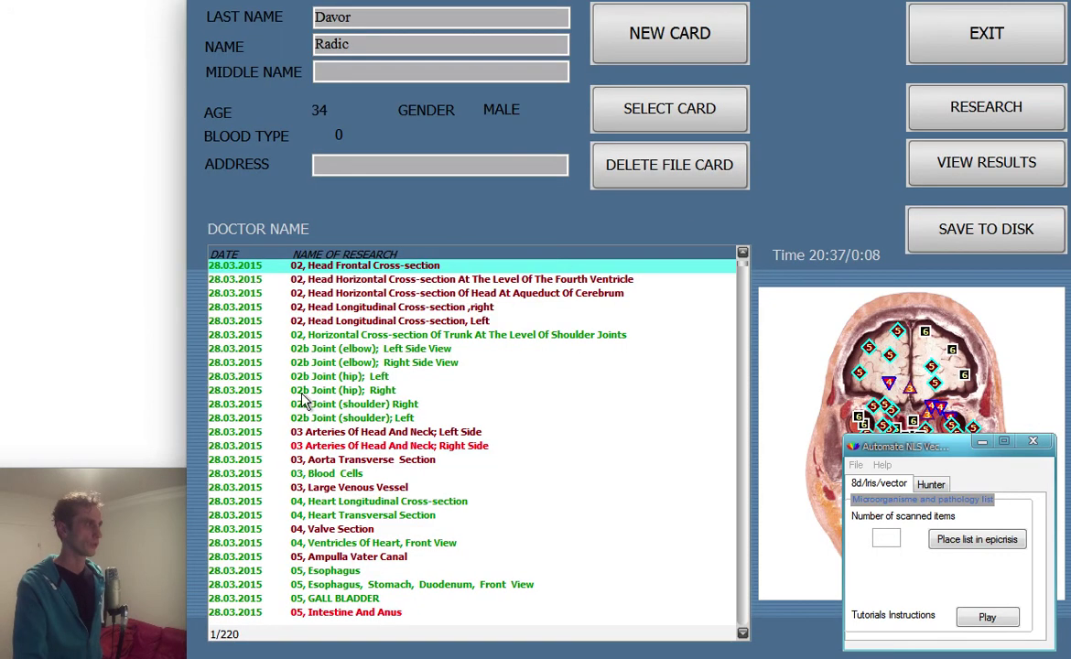
Step: Open the test for Head Horizontal Cross-section At The Level Of The Fourth Ventricle and adjust all its pathology and microorganism etalons
{"action": "left_click", "coordinate": [353, 284]}
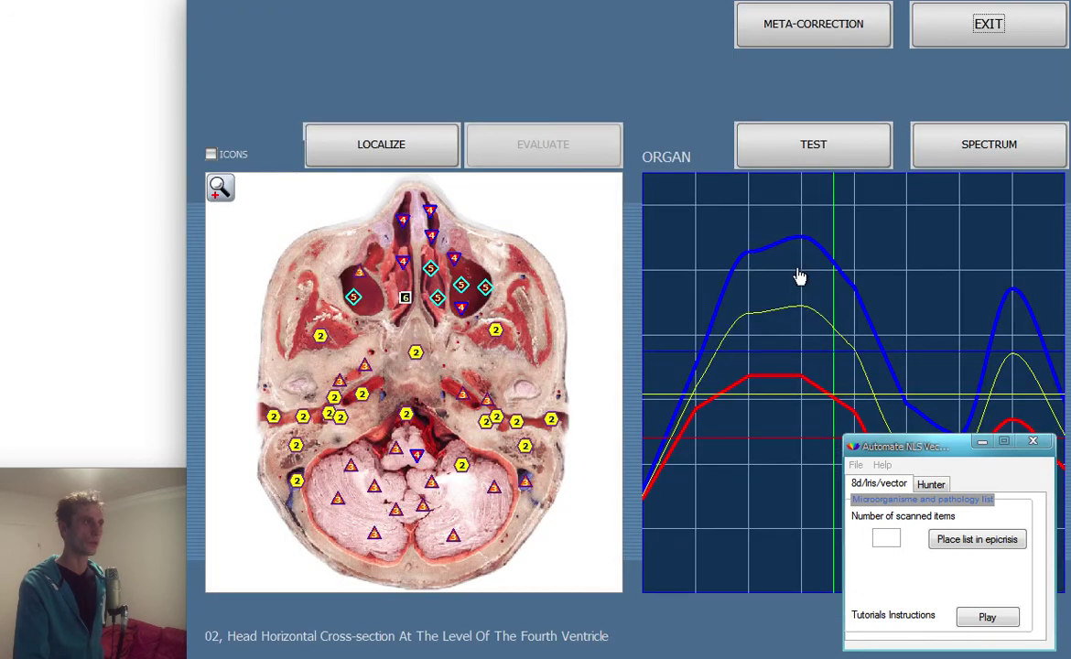
{"action": "left_click", "coordinate": [811, 146]}
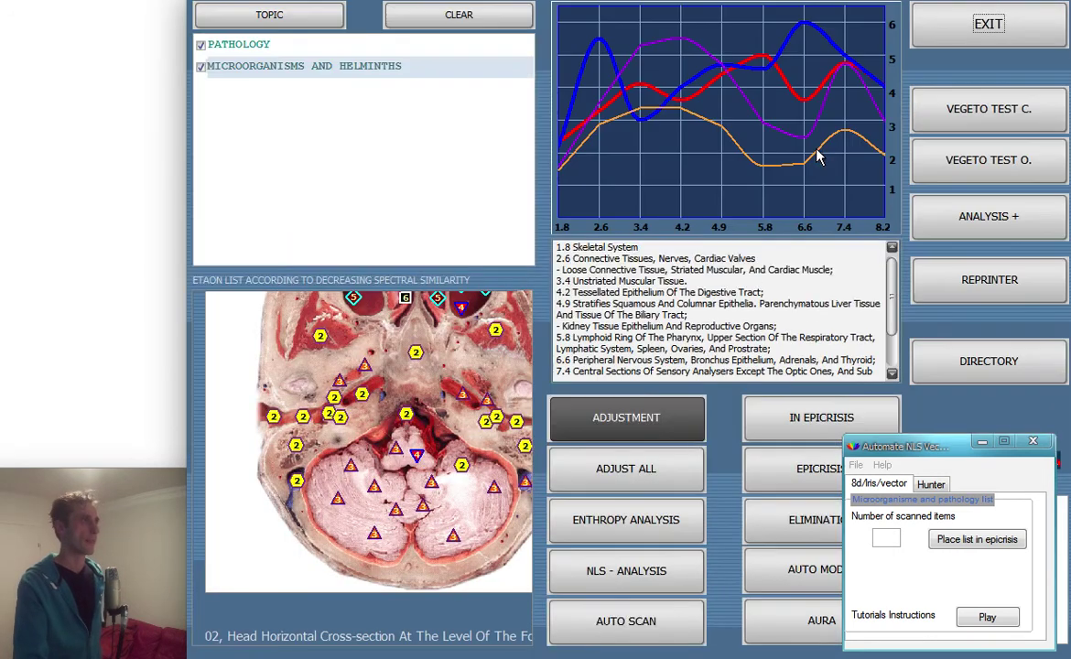
{"action": "left_click", "coordinate": [201, 45]}
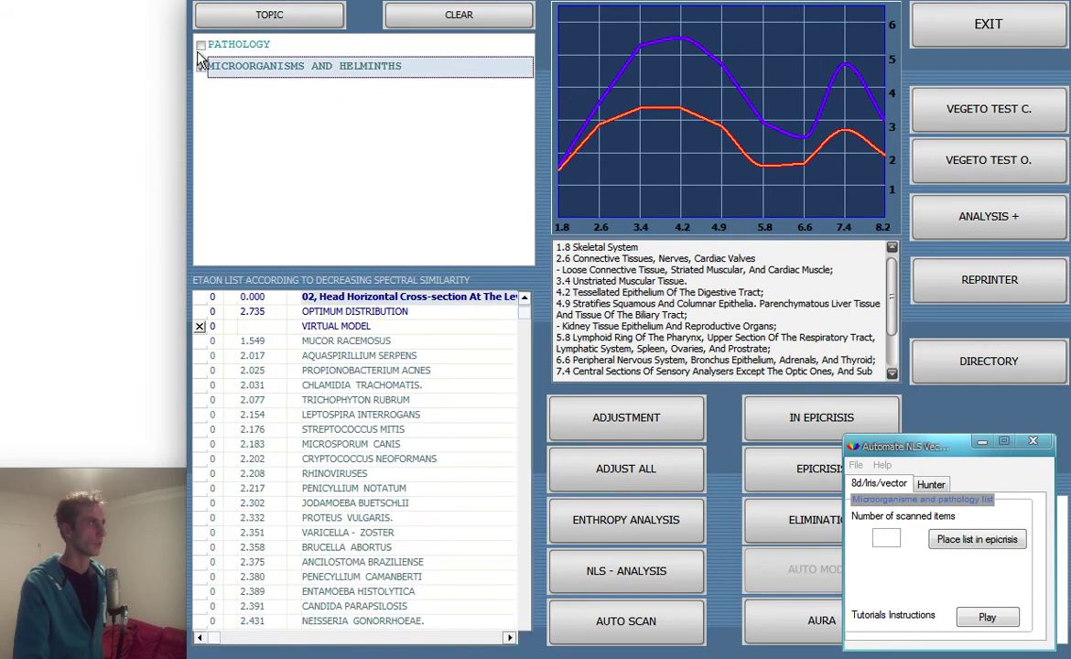
{"action": "left_click", "coordinate": [201, 45]}
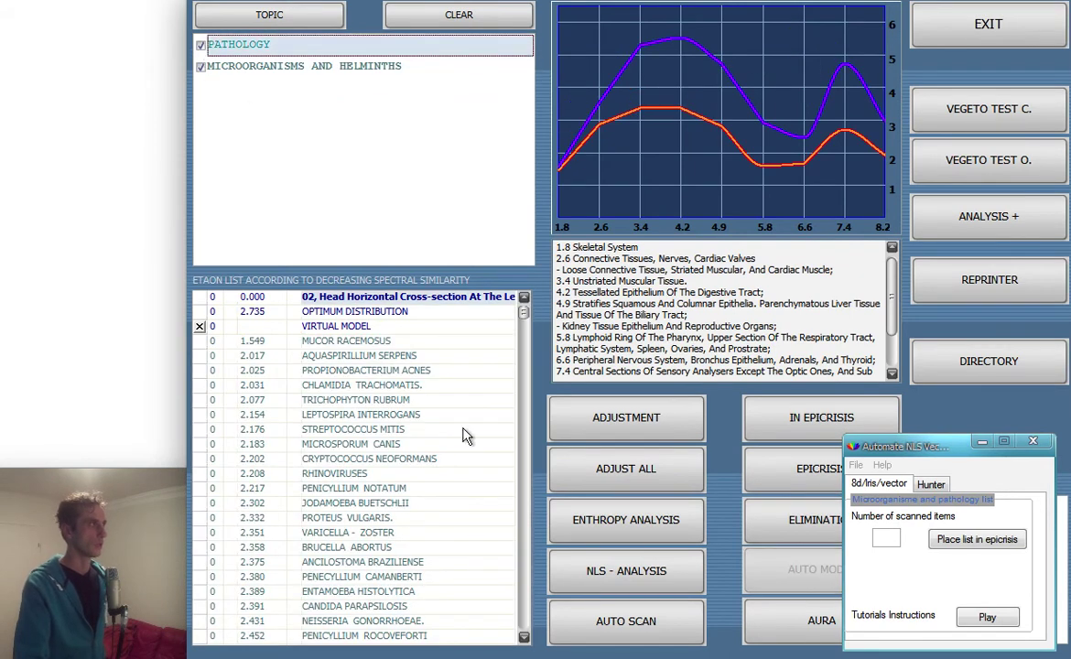
{"action": "left_click", "coordinate": [606, 472]}
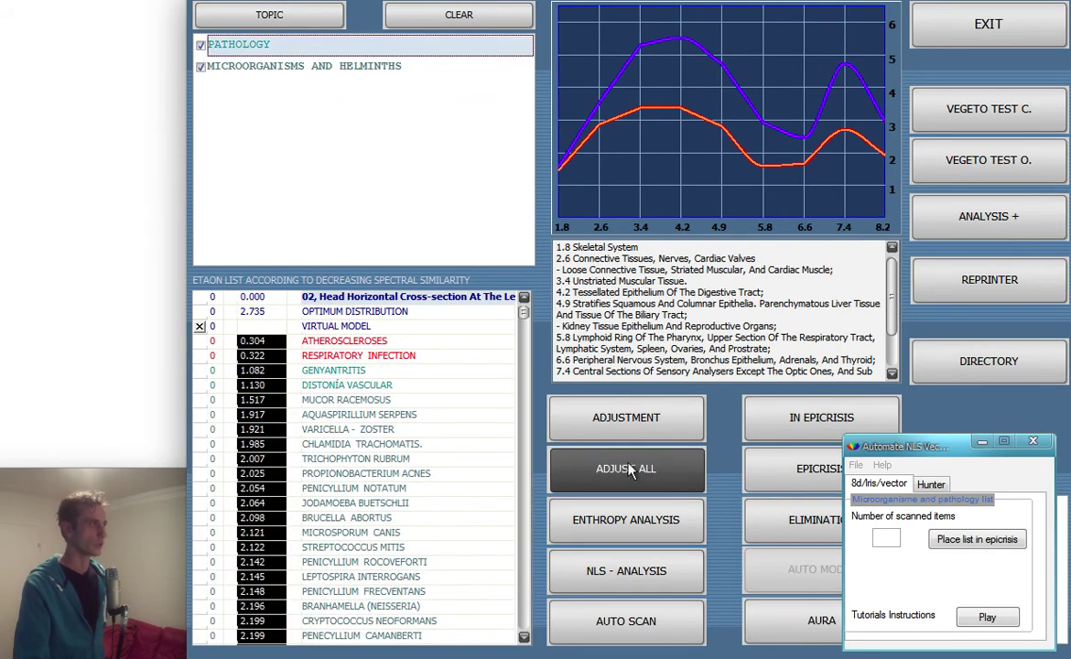
Step: Add the etalons from ATHEROSCLEROSES to BRANHAMELLA (NEISSERIA) to the epicrisis and return to the research list
{"action": "left_click", "coordinate": [361, 357]}
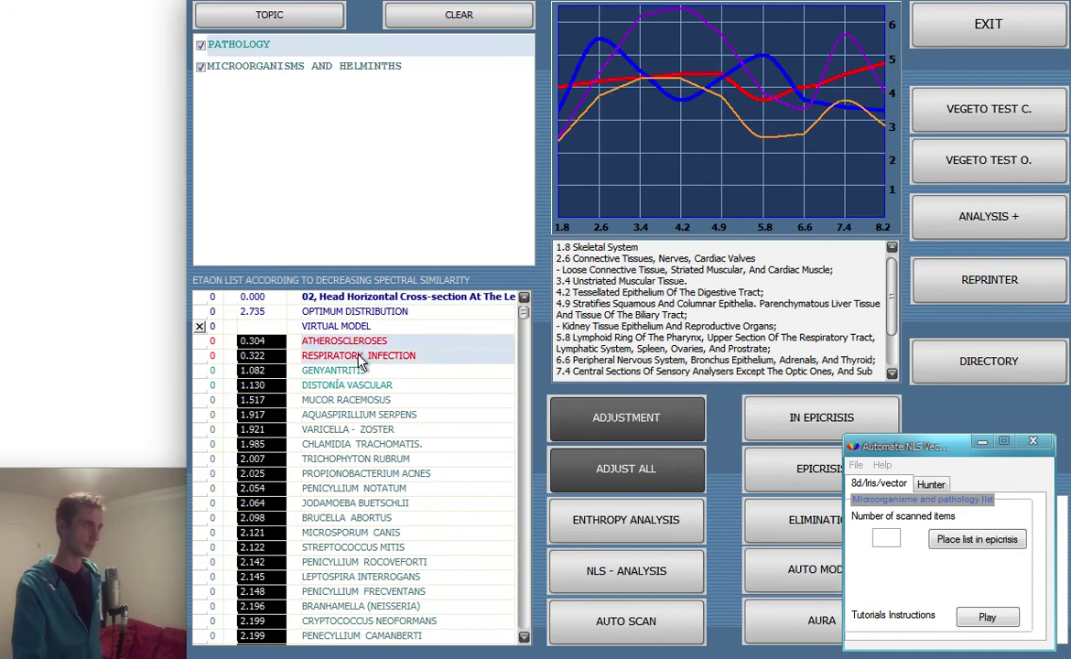
{"action": "left_click_drag", "start_coordinate": [332, 340], "coordinate": [366, 608]}
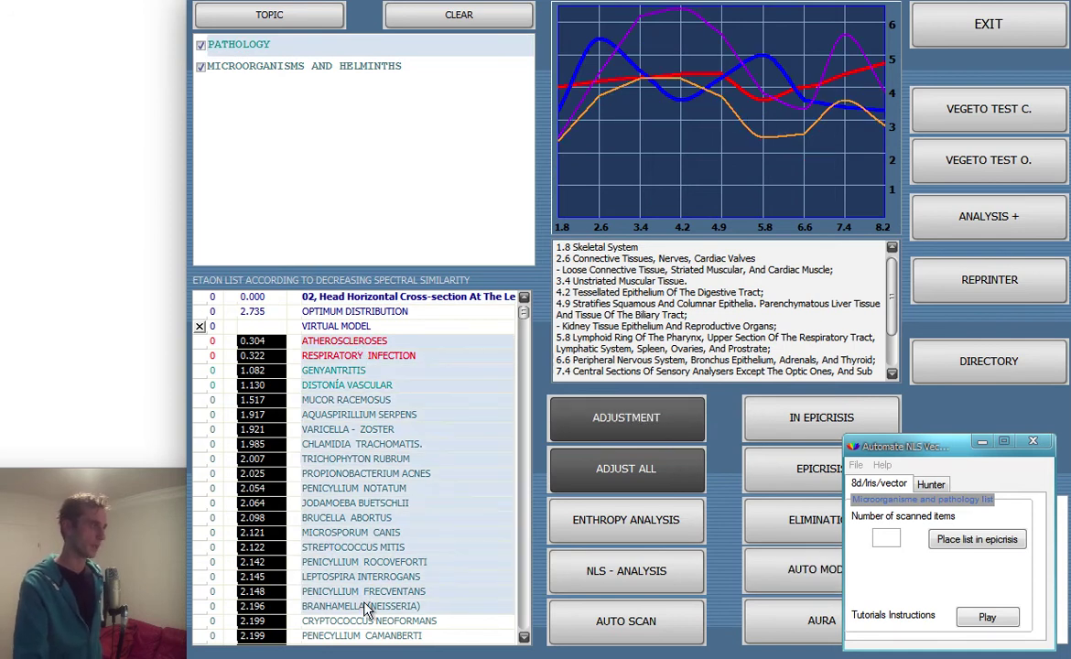
{"action": "left_click", "coordinate": [836, 422]}
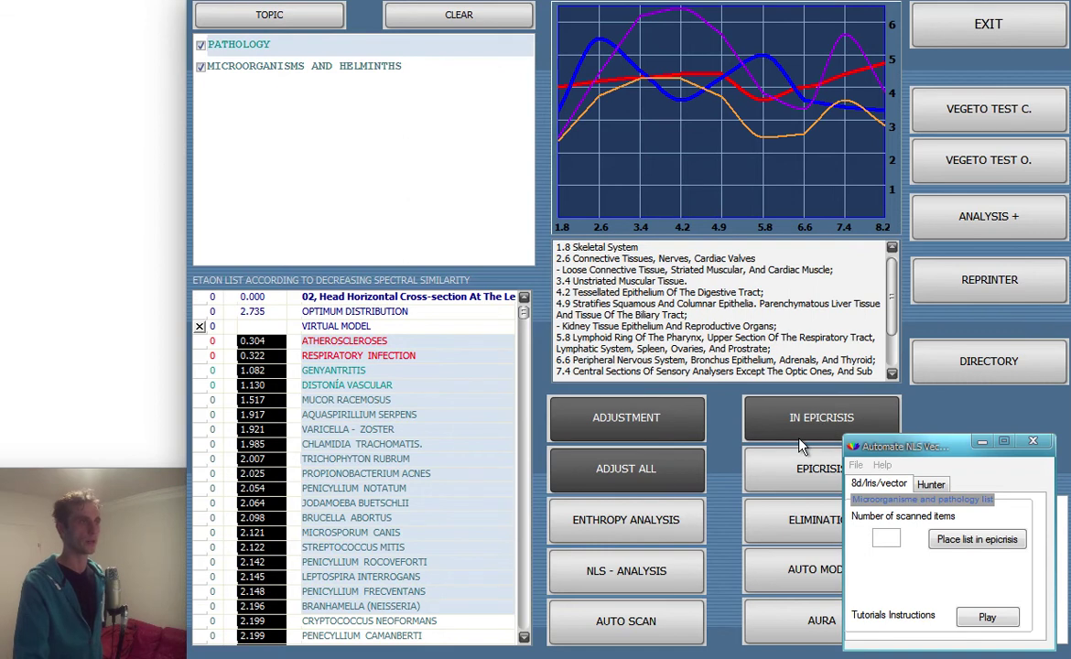
{"action": "left_click", "coordinate": [981, 35]}
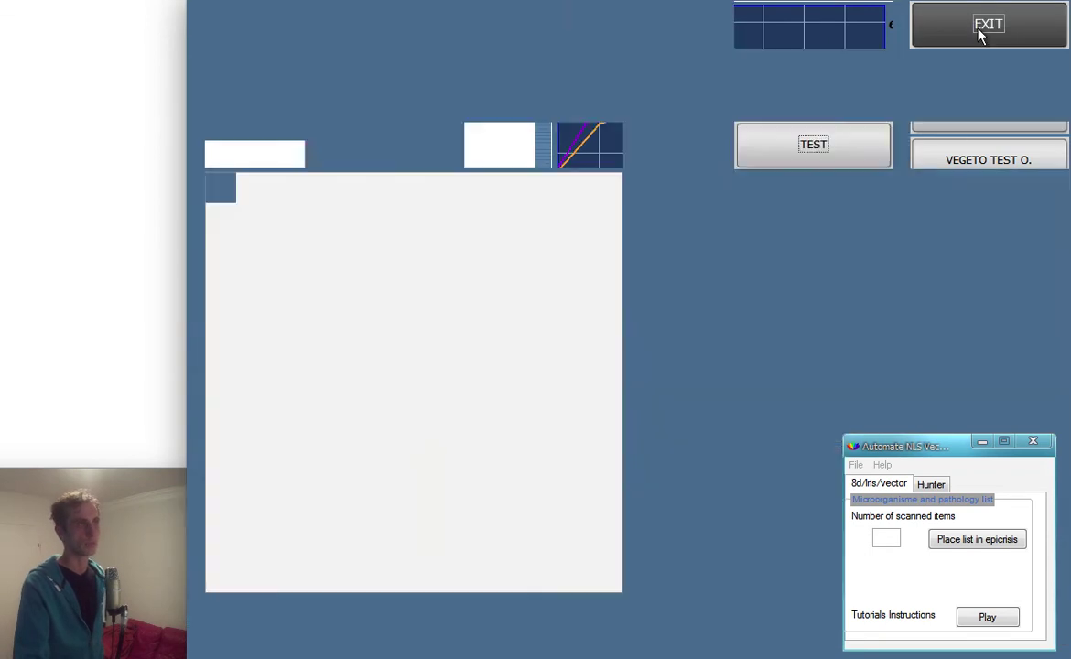
{"action": "left_click", "coordinate": [995, 38]}
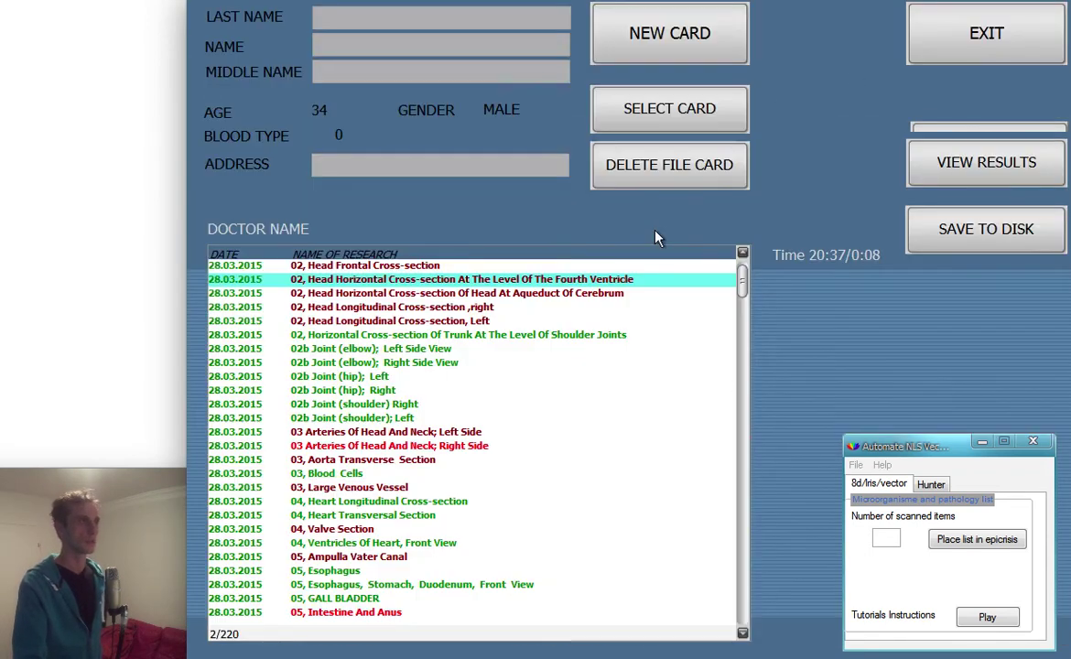
Step: With Head Frontal Cross-section selected, set the number of scanned items to 220 and run the automatic placing of the list in epicrisis
{"action": "left_click", "coordinate": [540, 293]}
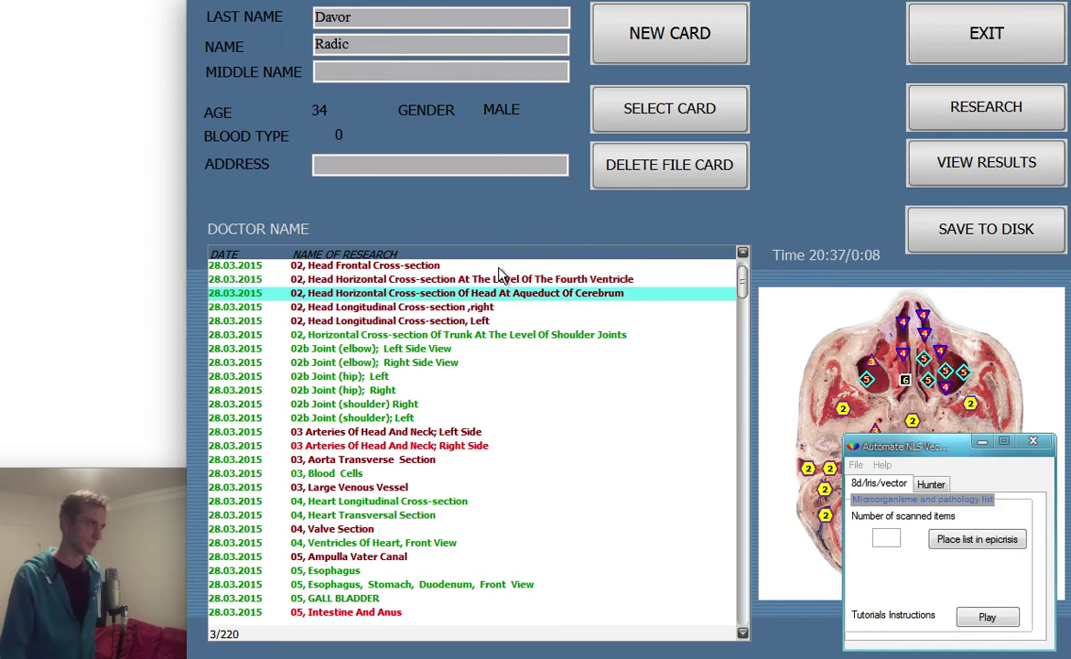
{"action": "left_click", "coordinate": [498, 268]}
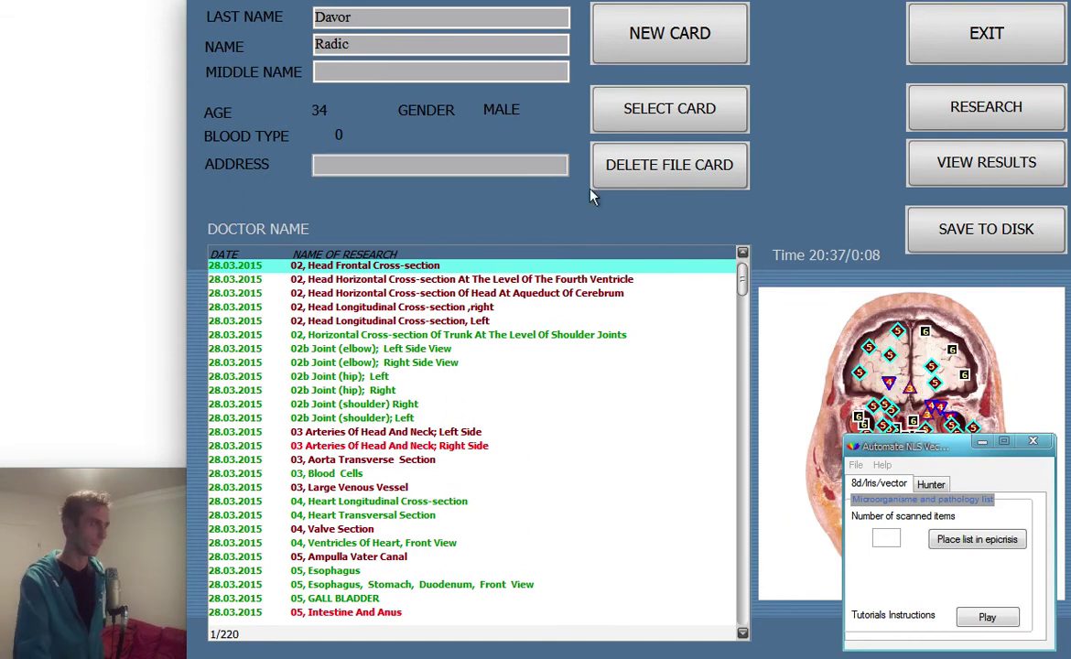
{"action": "left_click", "coordinate": [886, 537]}
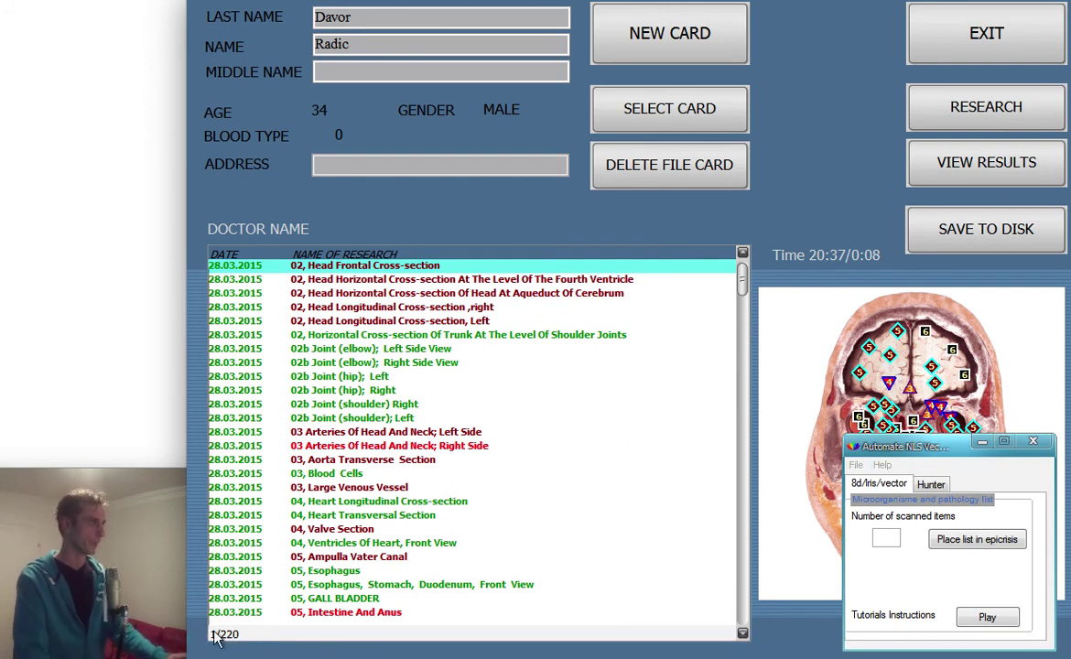
{"action": "left_click", "coordinate": [237, 638]}
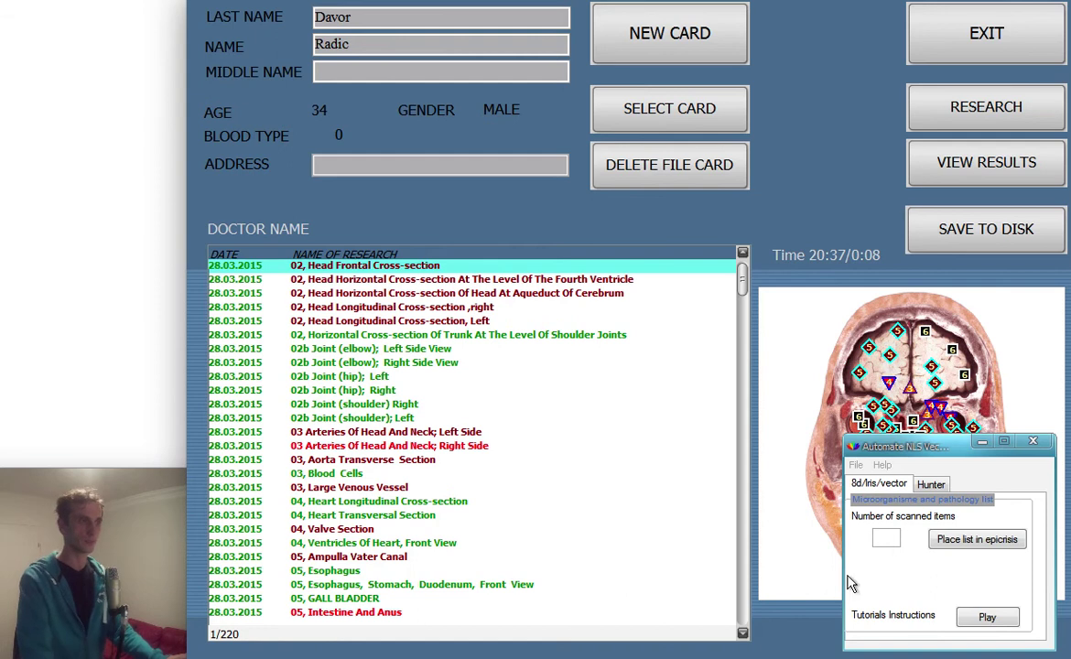
{"action": "left_click", "coordinate": [887, 537]}
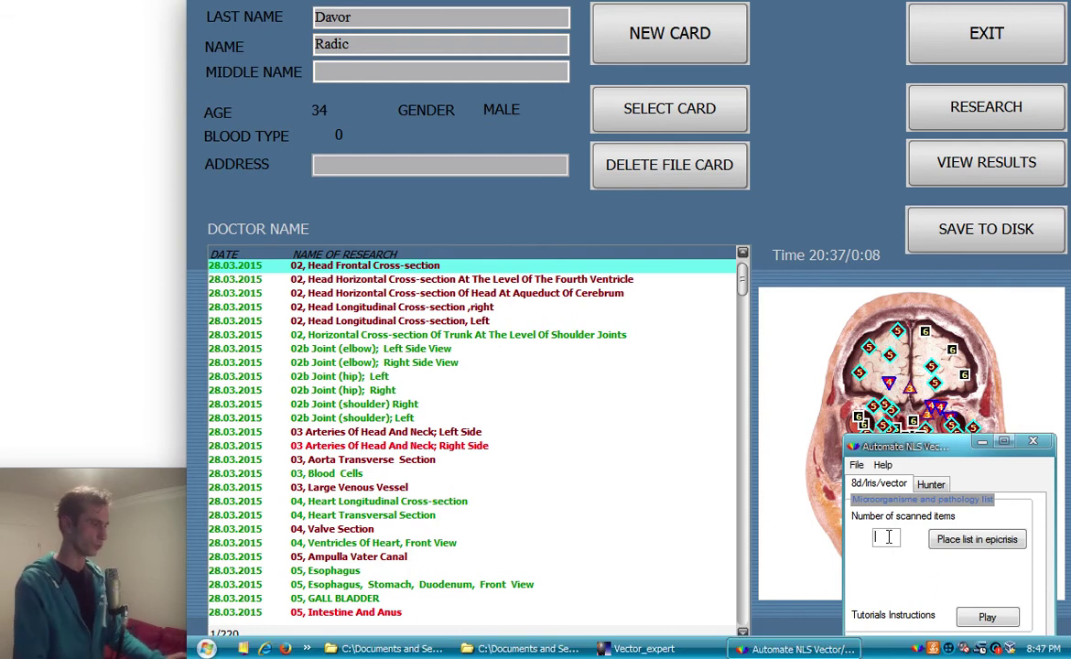
{"action": "type", "text": "22"}
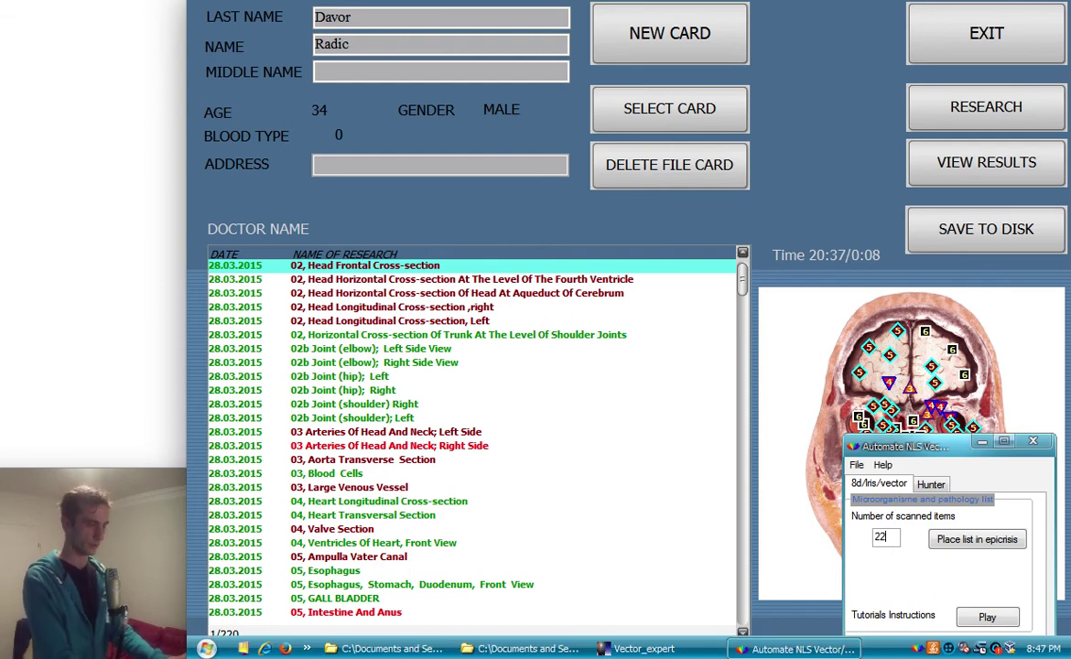
{"action": "type", "text": "0"}
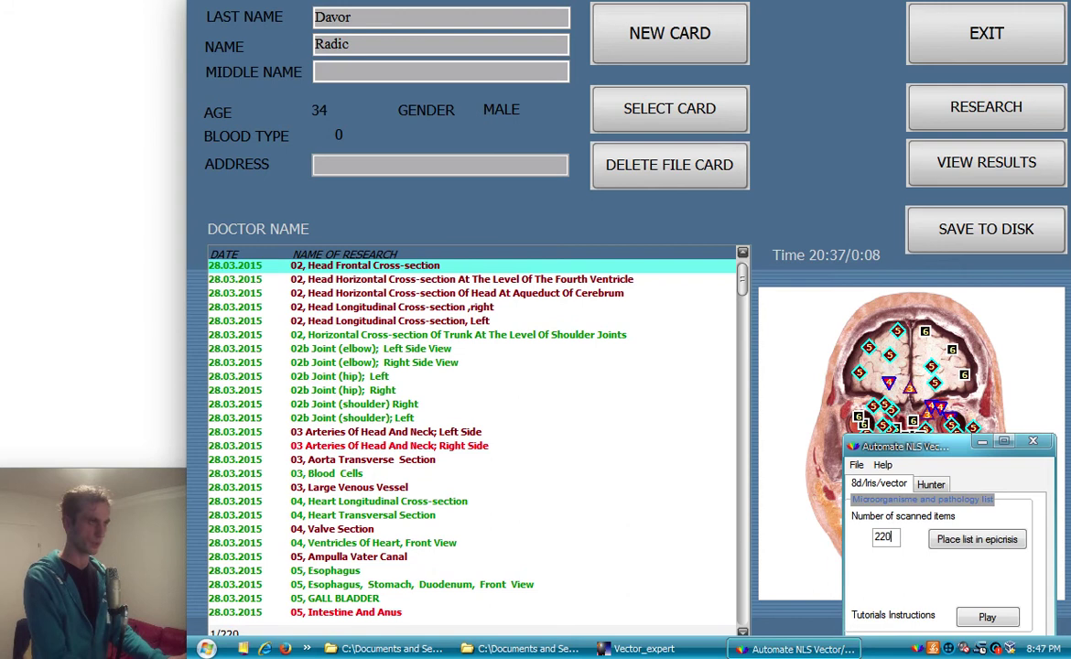
{"action": "left_click", "coordinate": [981, 542]}
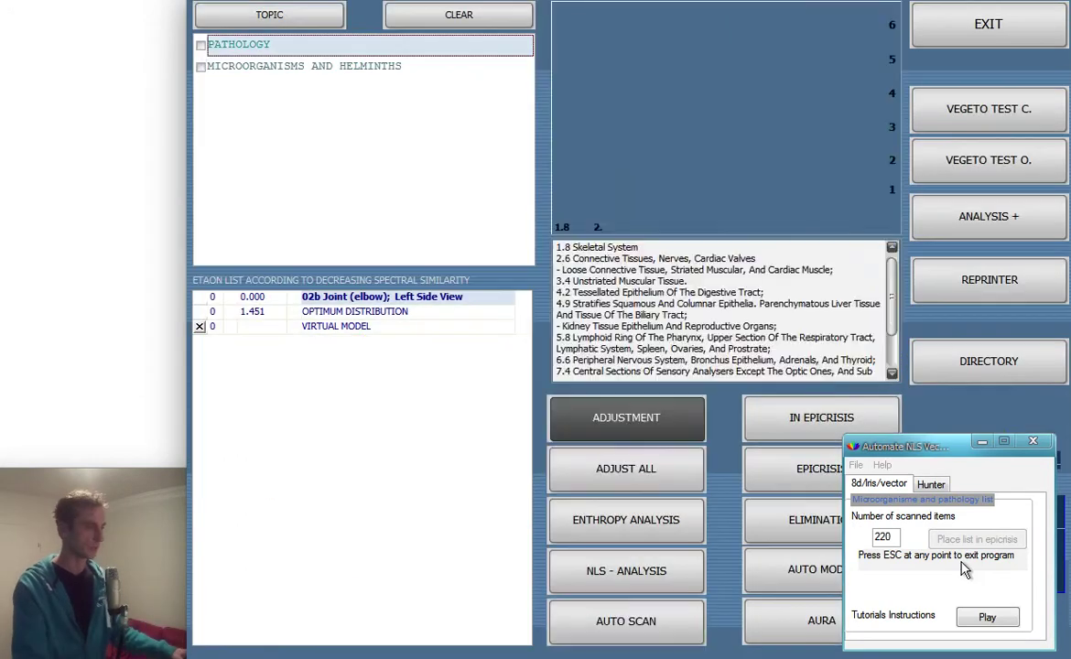
{"action": "left_click_drag", "start_coordinate": [938, 451], "coordinate": [952, 432]}
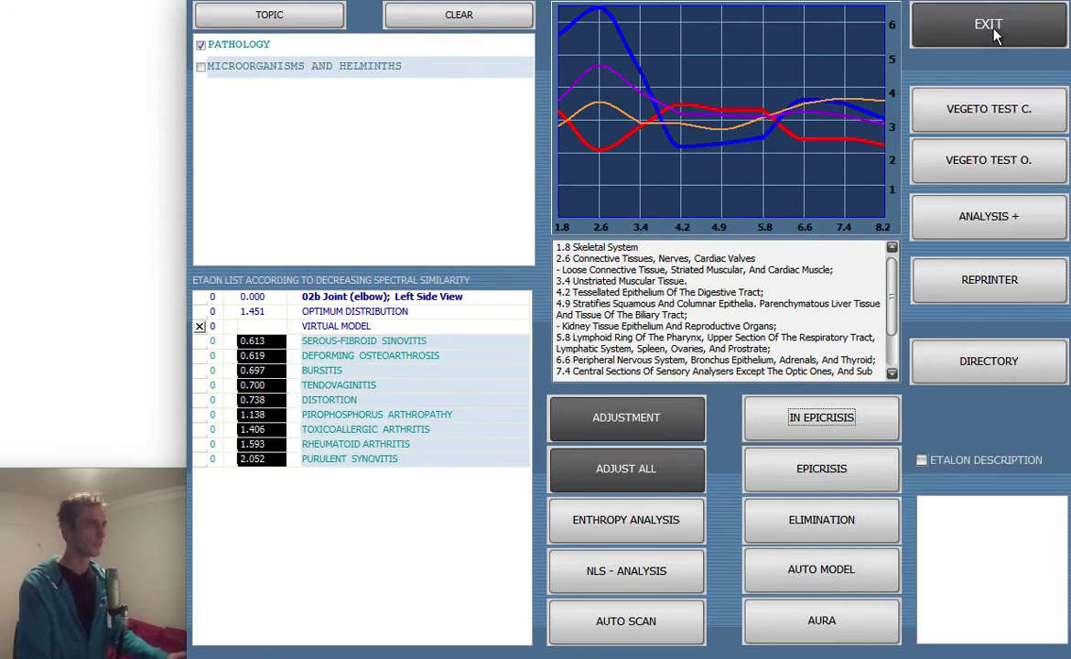
Step: Open the epicrisis, make the text report from its listed etalons and review the generated pathology entries for the elbow joint
{"action": "left_click", "coordinate": [834, 471]}
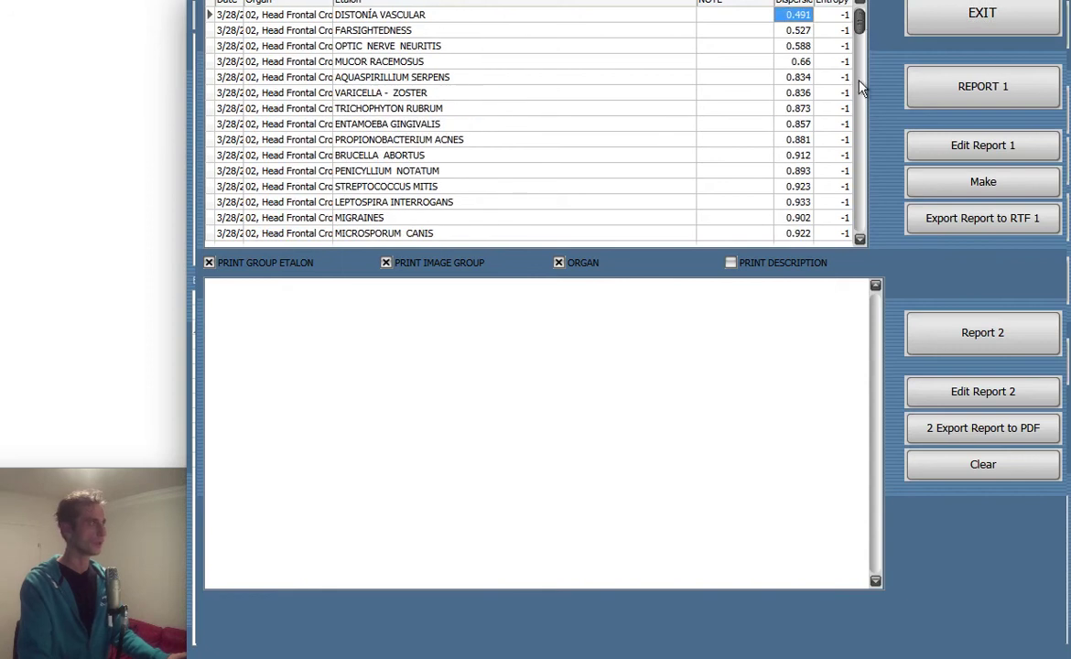
{"action": "left_click", "coordinate": [1007, 185]}
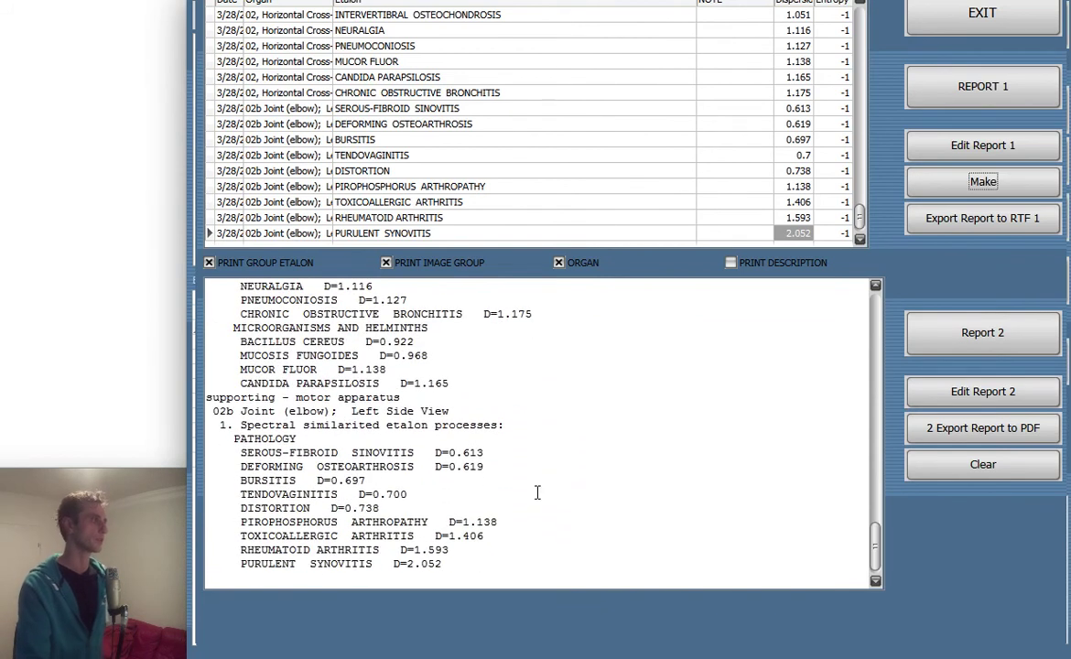
{"action": "left_click_drag", "start_coordinate": [311, 342], "coordinate": [337, 494]}
{"action": "left_click", "coordinate": [337, 430]}
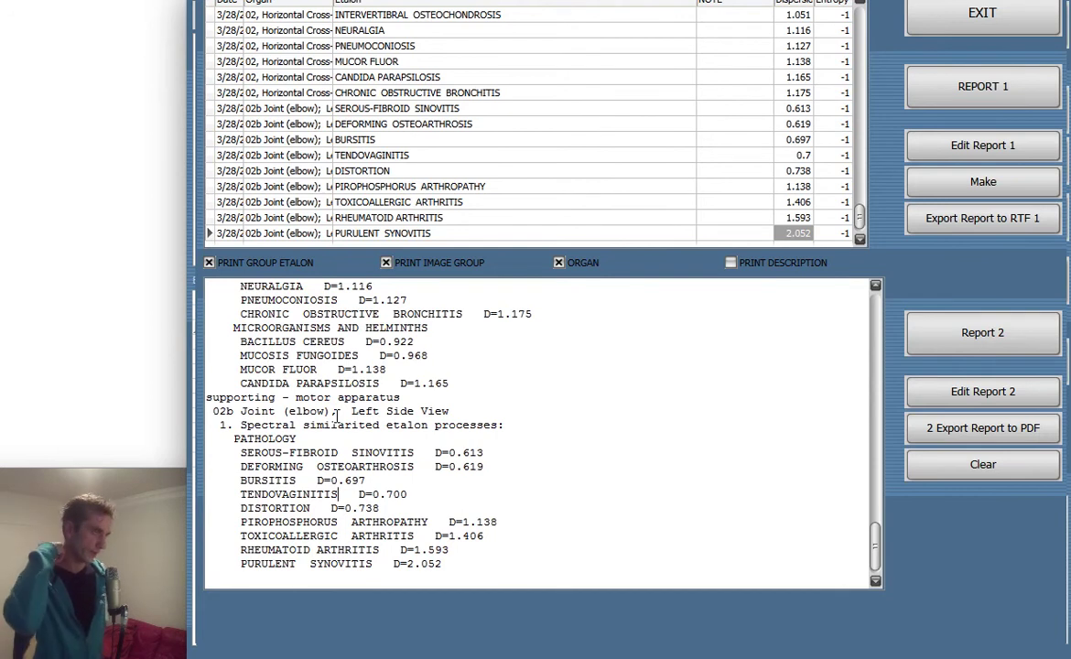
Step: Export Report 2 to PDF with all pages and the default export settings, saving it on the Desktop under the suggested file name
{"action": "left_click", "coordinate": [981, 436]}
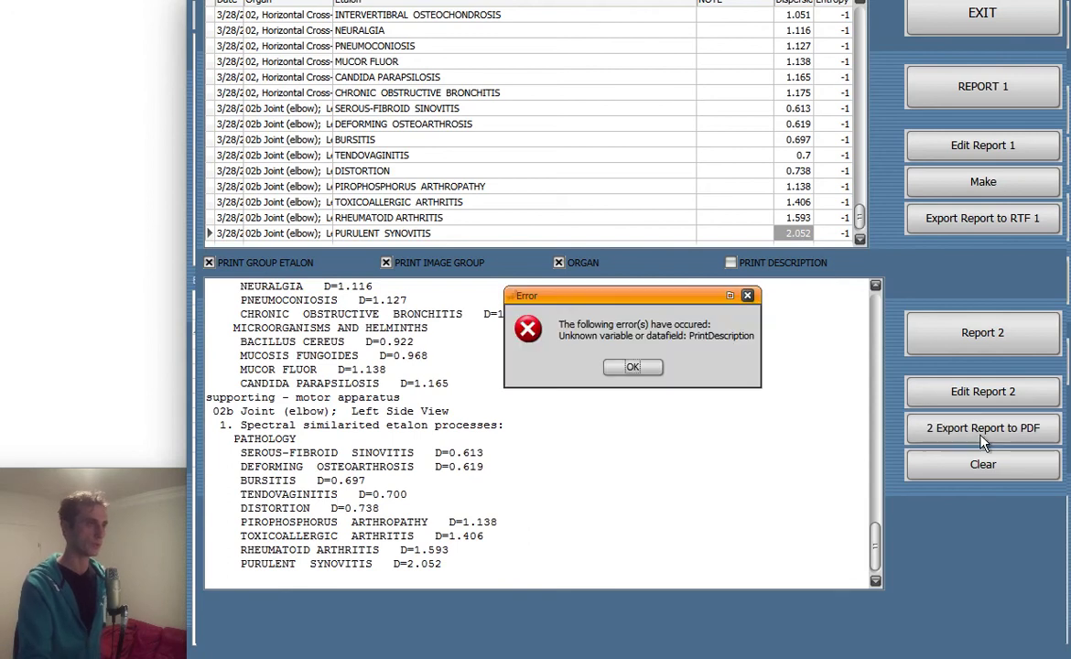
{"action": "left_click", "coordinate": [632, 366]}
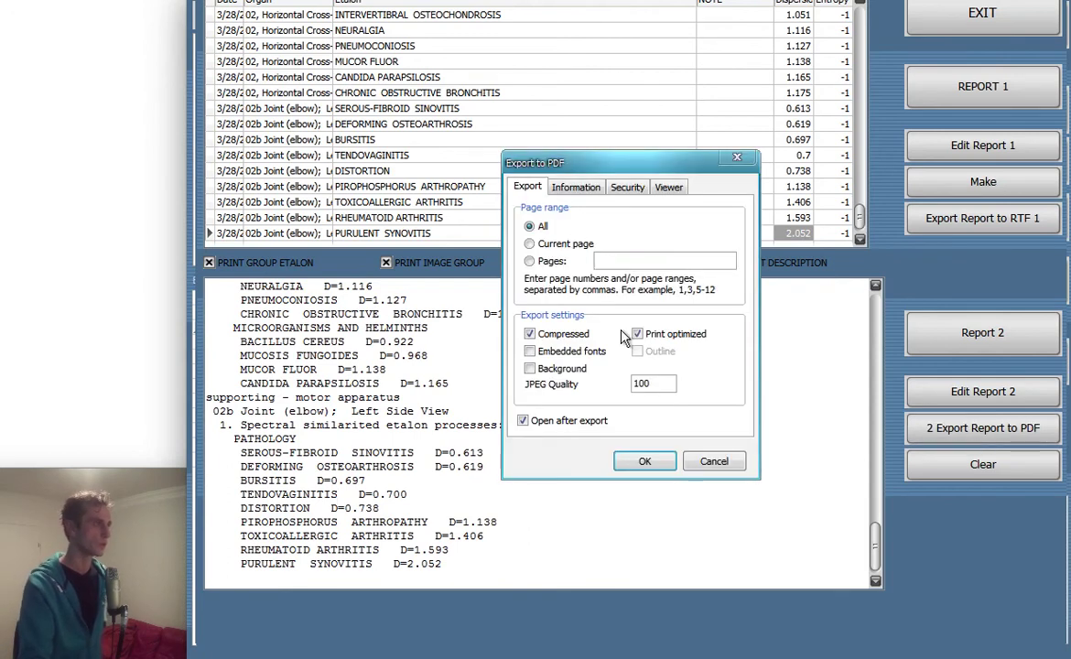
{"action": "left_click", "coordinate": [644, 461]}
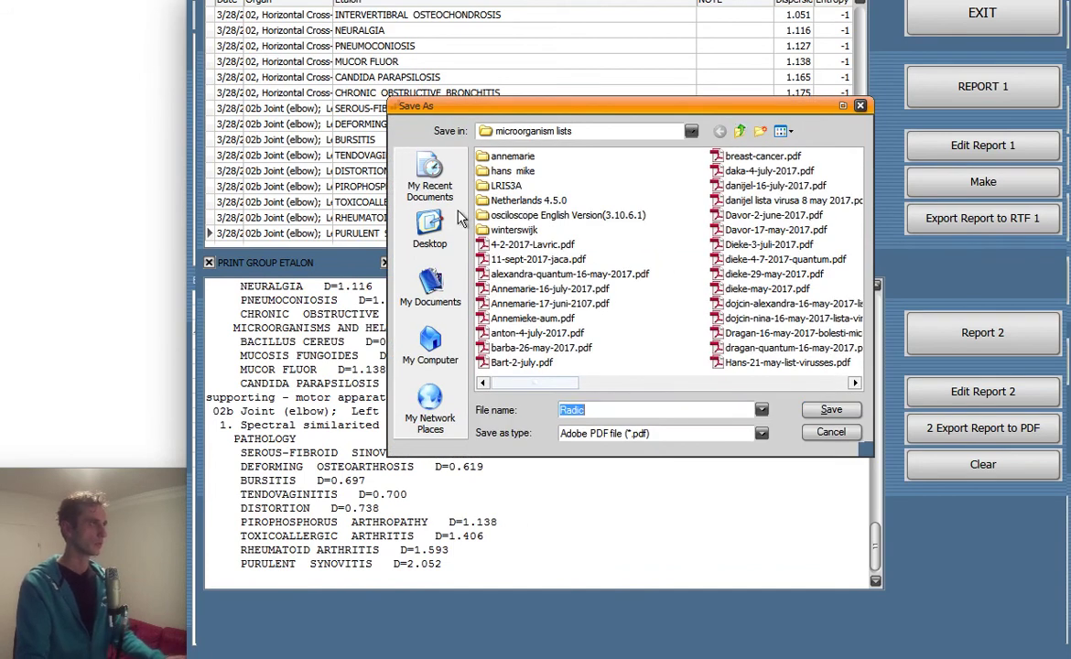
{"action": "left_click", "coordinate": [427, 240]}
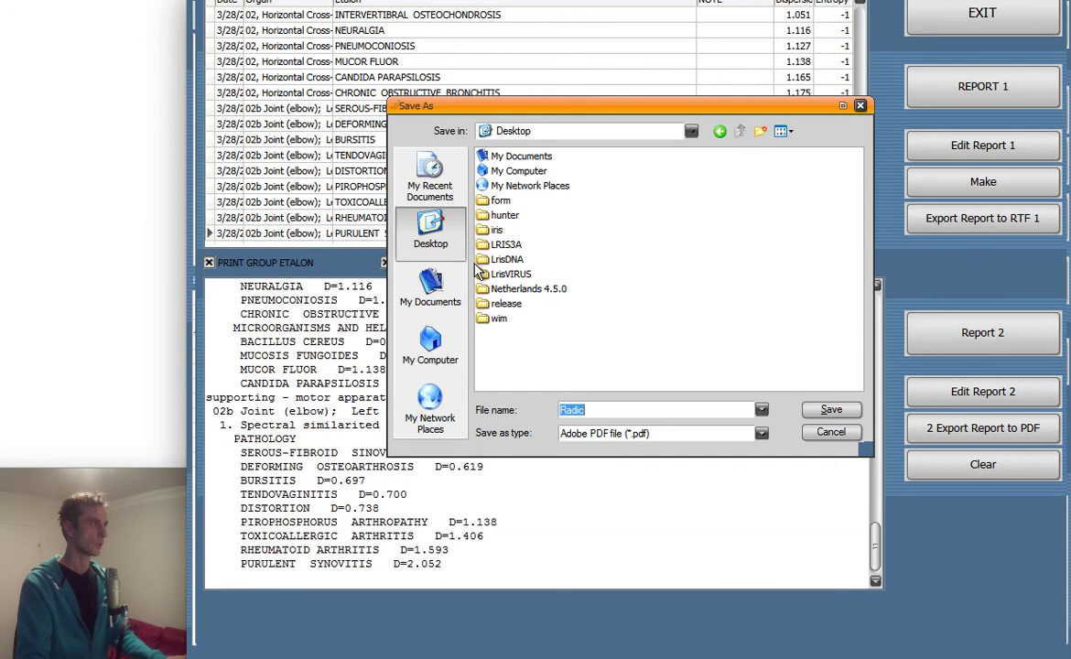
{"action": "left_click", "coordinate": [601, 409]}
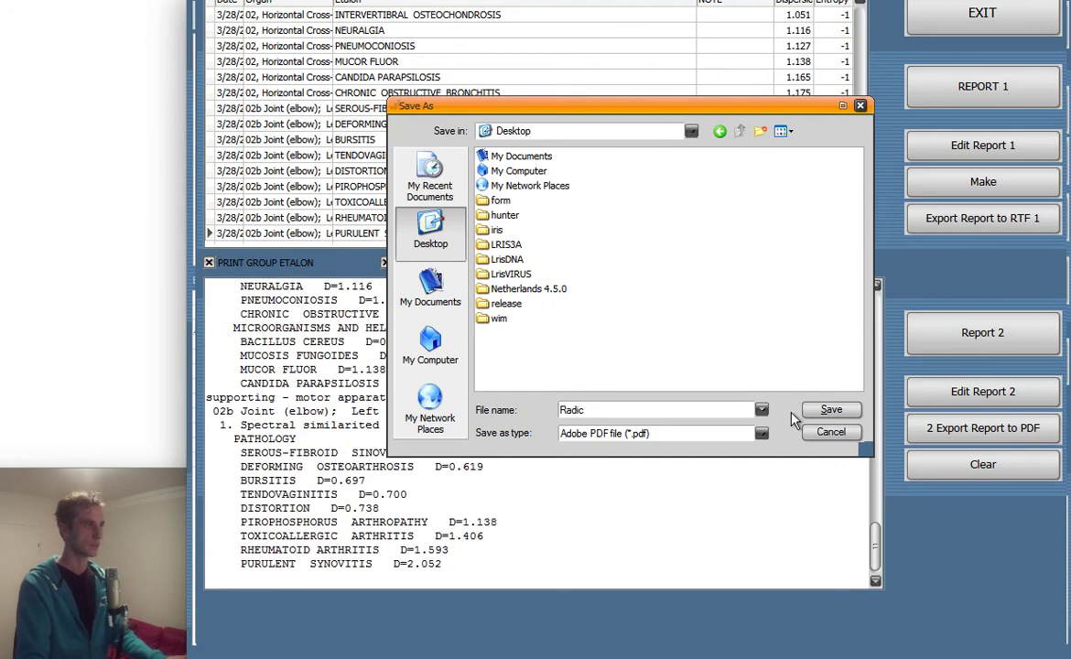
{"action": "left_click", "coordinate": [830, 410]}
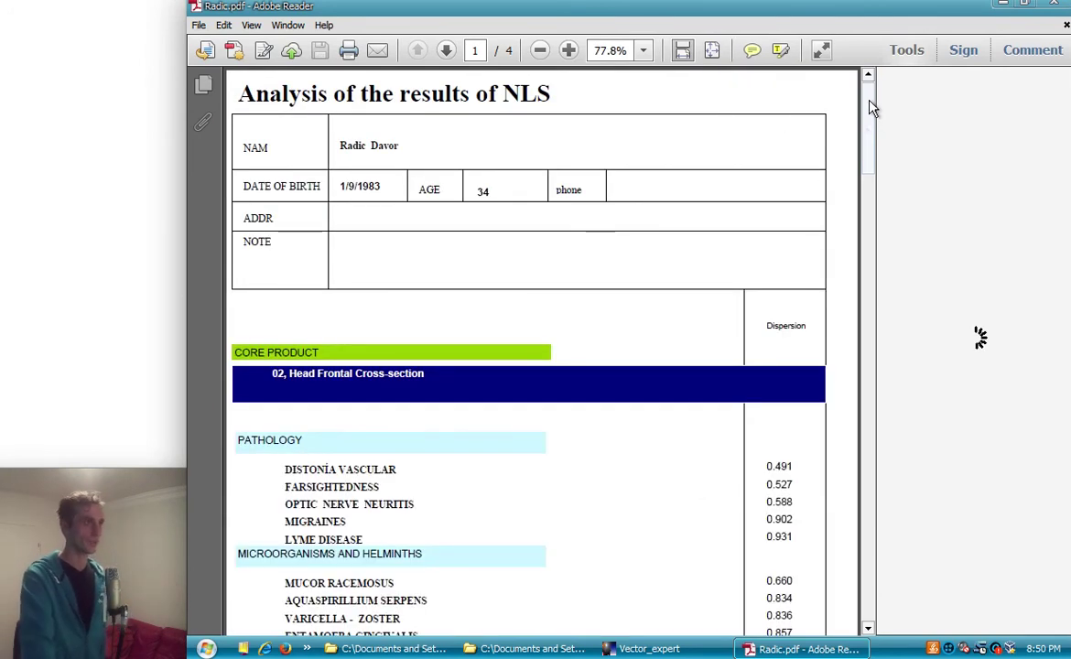
Step: Examine the Head Frontal Cross-section results on the PDF's first page, highlighting the dispersion value of DISTONÍA VASCULAR
{"action": "scroll", "coordinate": [873, 137], "scroll_direction": "down", "scroll_amount": 5}
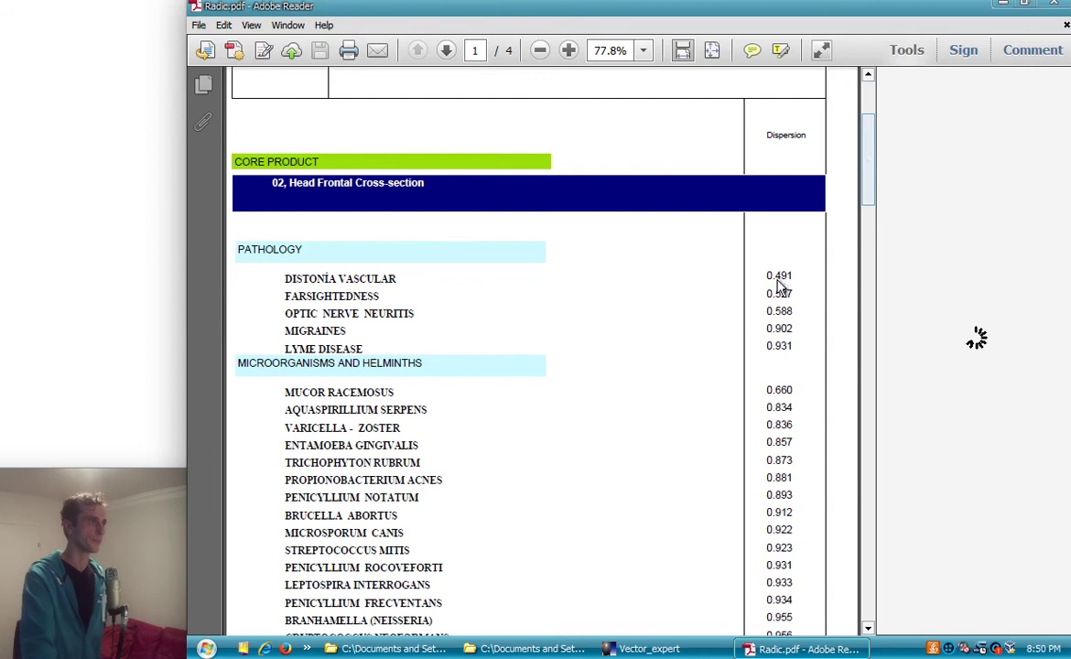
{"action": "scroll", "coordinate": [779, 279], "scroll_direction": "down", "scroll_amount": 4}
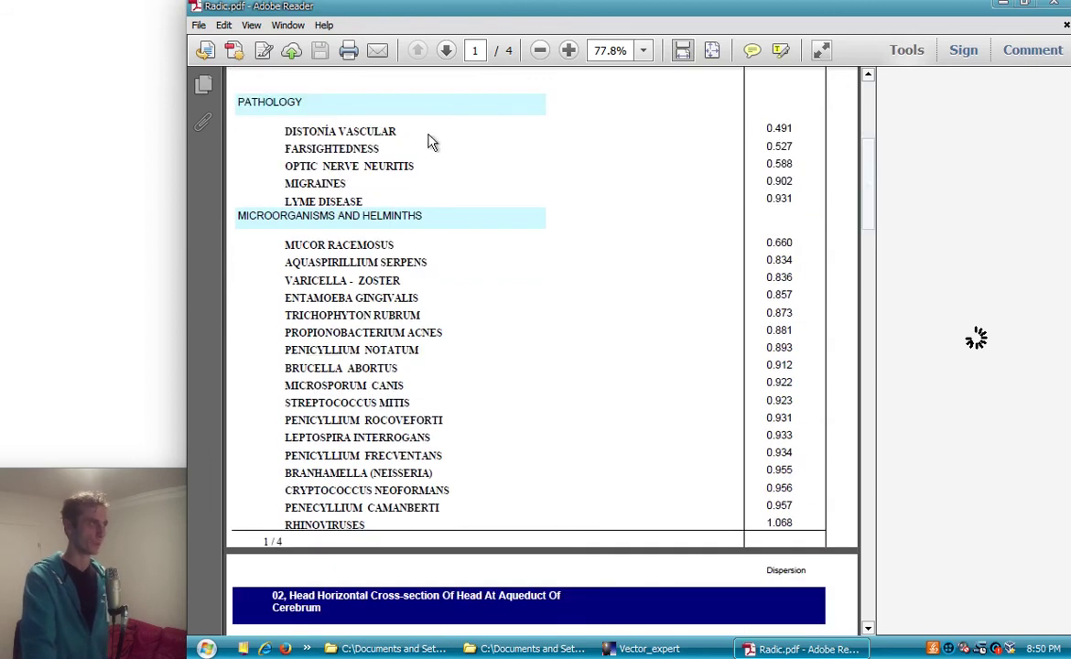
{"action": "left_click_drag", "start_coordinate": [284, 129], "coordinate": [375, 126]}
{"action": "left_click_drag", "start_coordinate": [768, 127], "coordinate": [793, 128]}
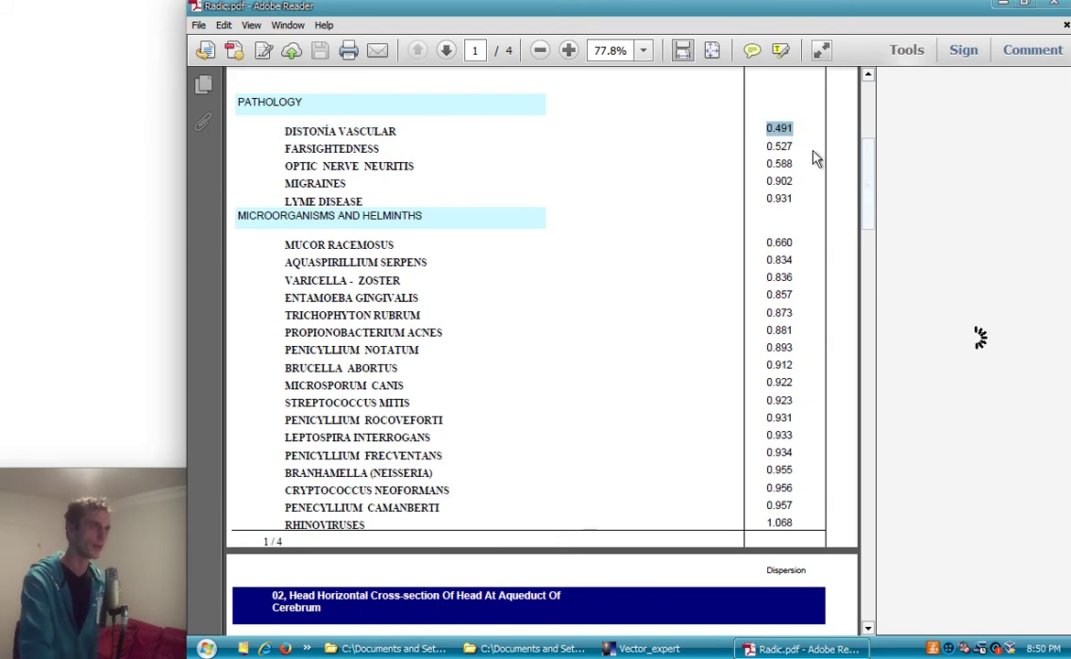
{"action": "left_click", "coordinate": [793, 135]}
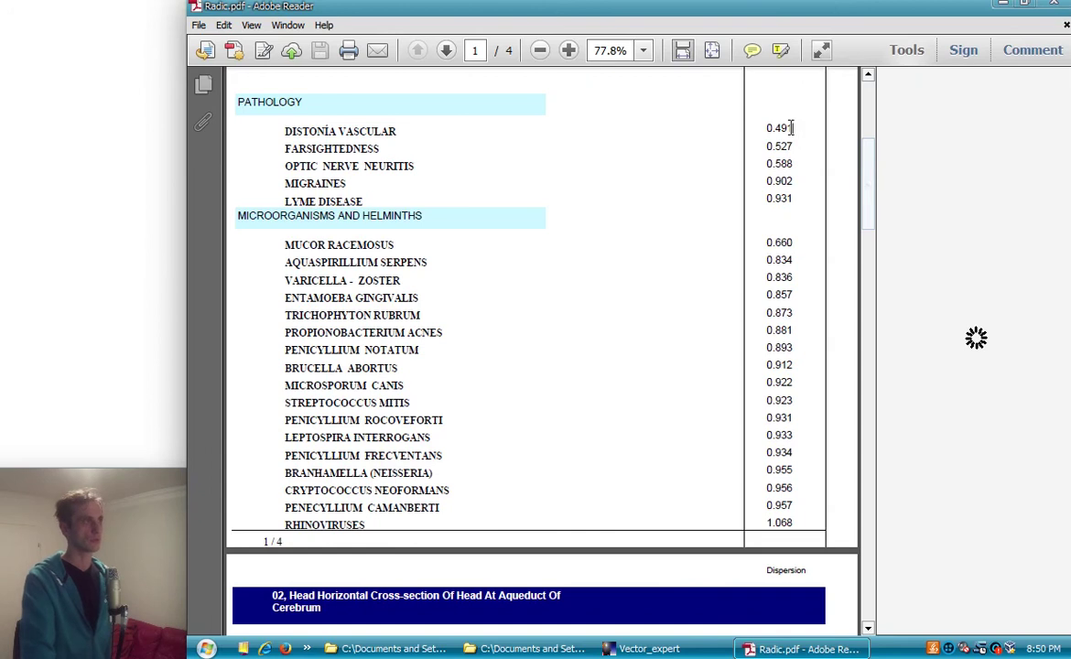
{"action": "left_click_drag", "start_coordinate": [791, 128], "coordinate": [762, 130]}
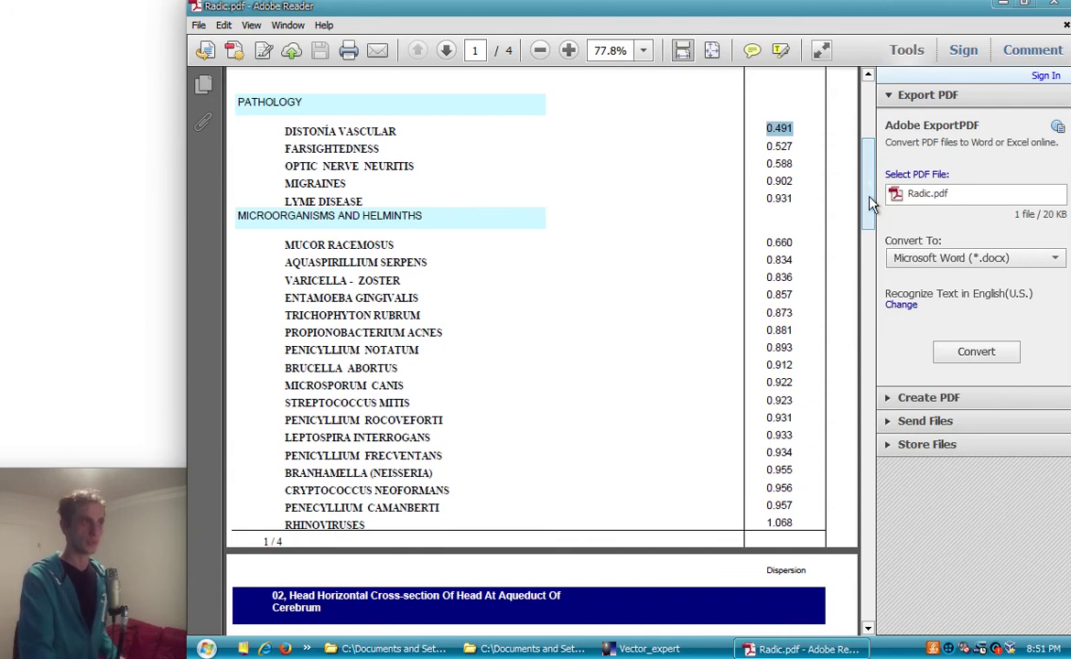
Step: Examine the Head Longitudinal Cross-section results, highlighting LARYNGITIS and the dispersion values of LARYNGITIS and OPISTHORHIS FELINEUS
{"action": "scroll", "coordinate": [872, 201], "scroll_direction": "down", "scroll_amount": 10}
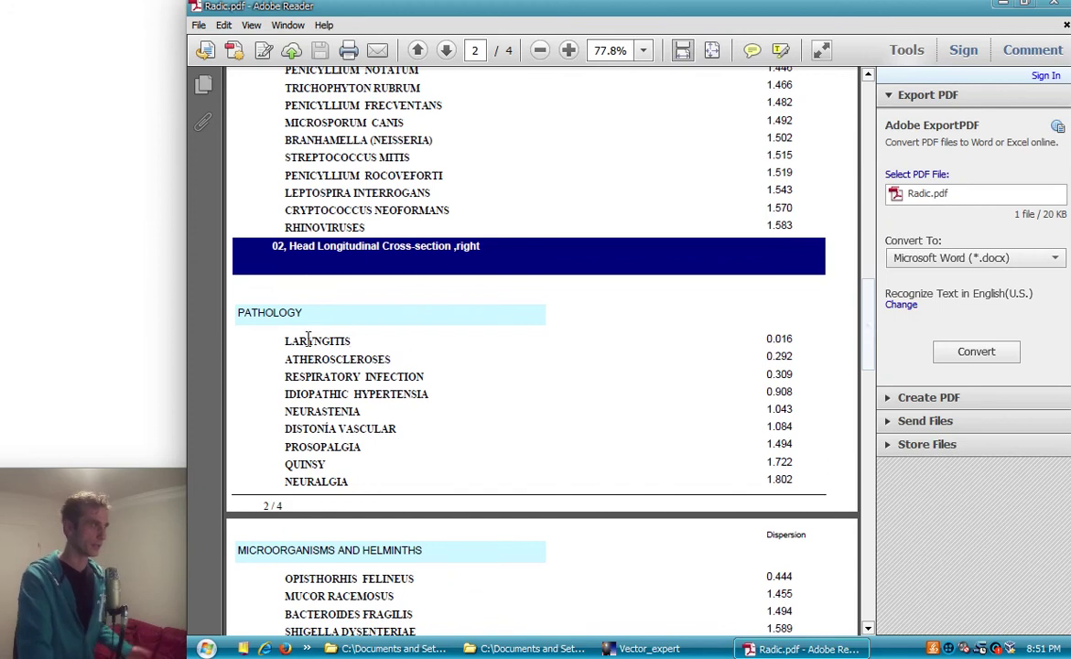
{"action": "left_click_drag", "start_coordinate": [283, 341], "coordinate": [349, 341]}
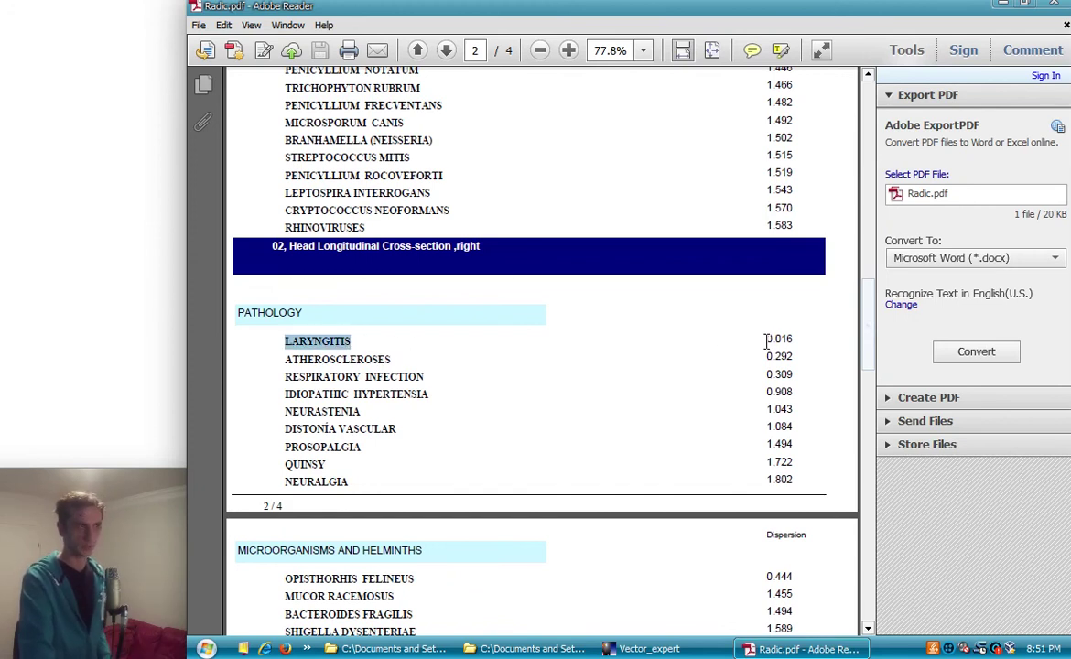
{"action": "left_click_drag", "start_coordinate": [766, 340], "coordinate": [793, 341]}
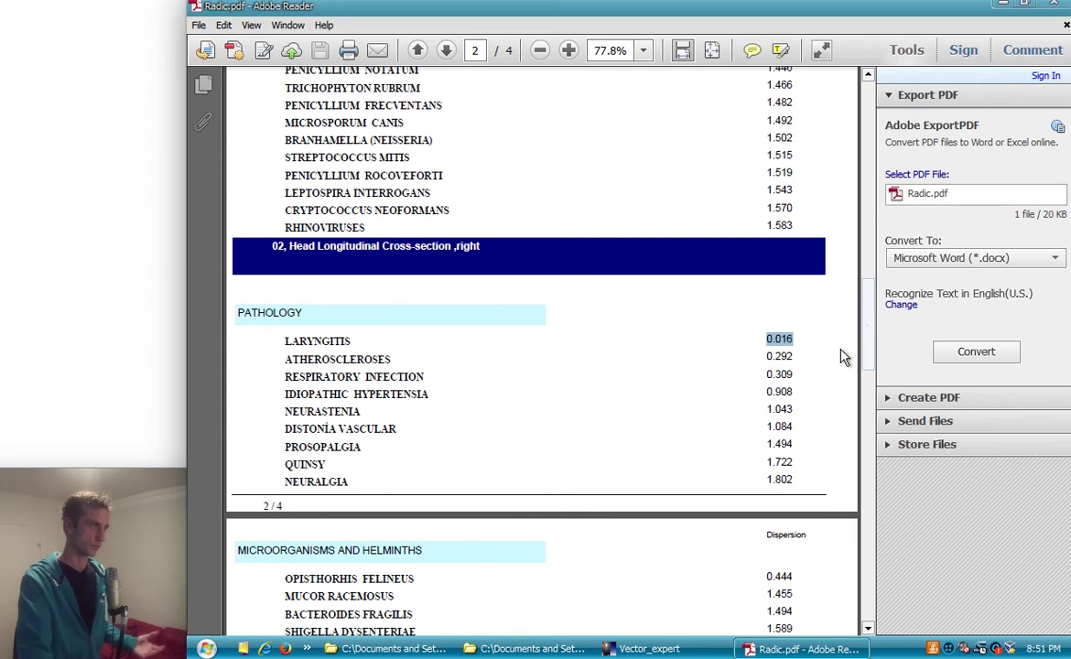
{"action": "left_click_drag", "start_coordinate": [871, 309], "coordinate": [869, 361]}
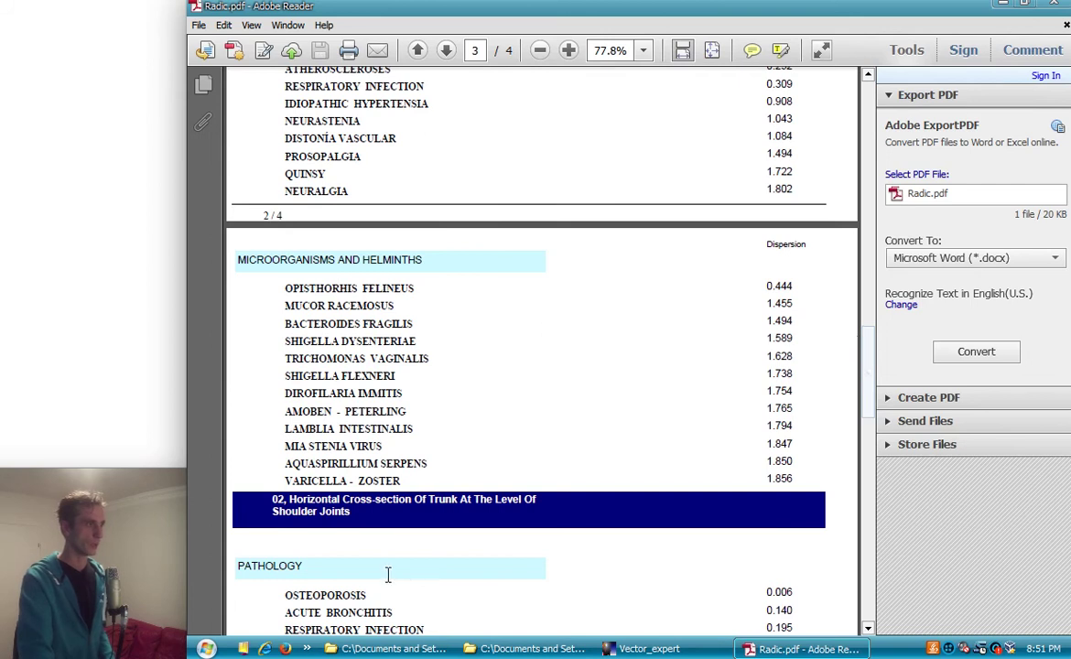
{"action": "left_click_drag", "start_coordinate": [767, 289], "coordinate": [793, 289]}
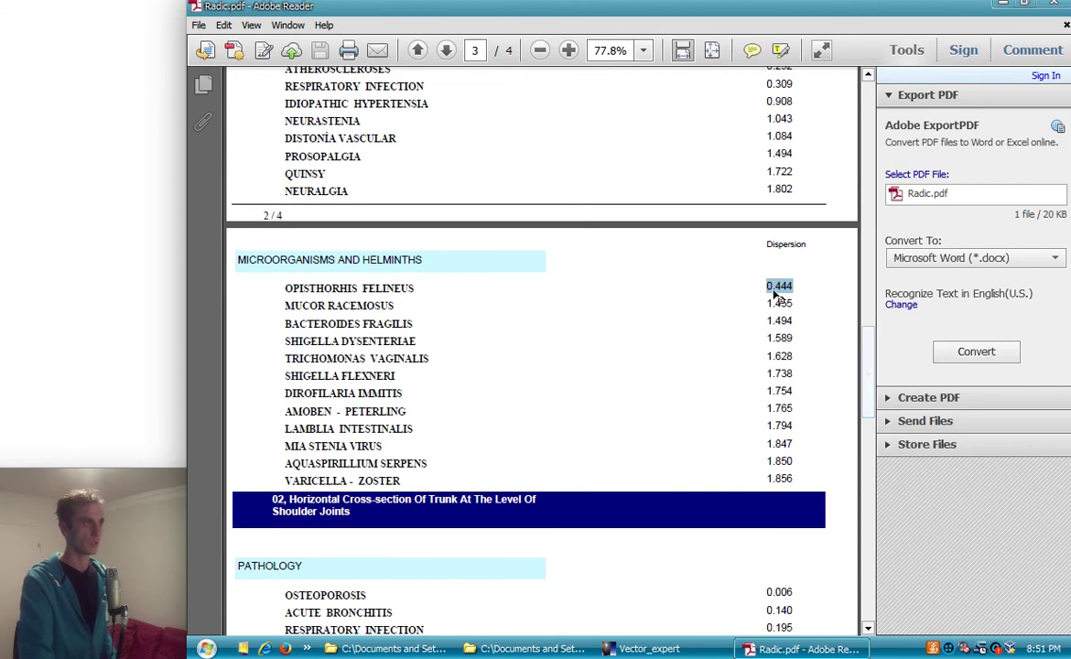
Step: Skim the PDF's organ sections to compare the dispersion values of pathologies and microorganisms, ending back at the report's header
{"action": "scroll", "coordinate": [867, 366], "scroll_direction": "up", "scroll_amount": 6}
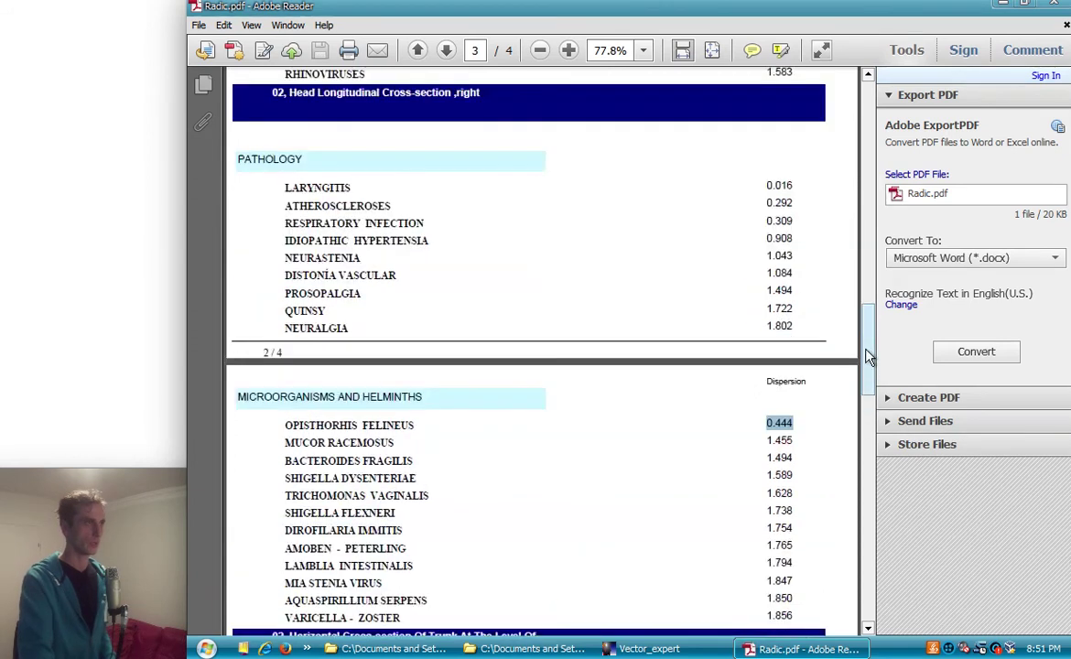
{"action": "scroll", "coordinate": [869, 412], "scroll_direction": "down", "scroll_amount": 9}
{"action": "scroll", "coordinate": [834, 332], "scroll_direction": "down", "scroll_amount": 8}
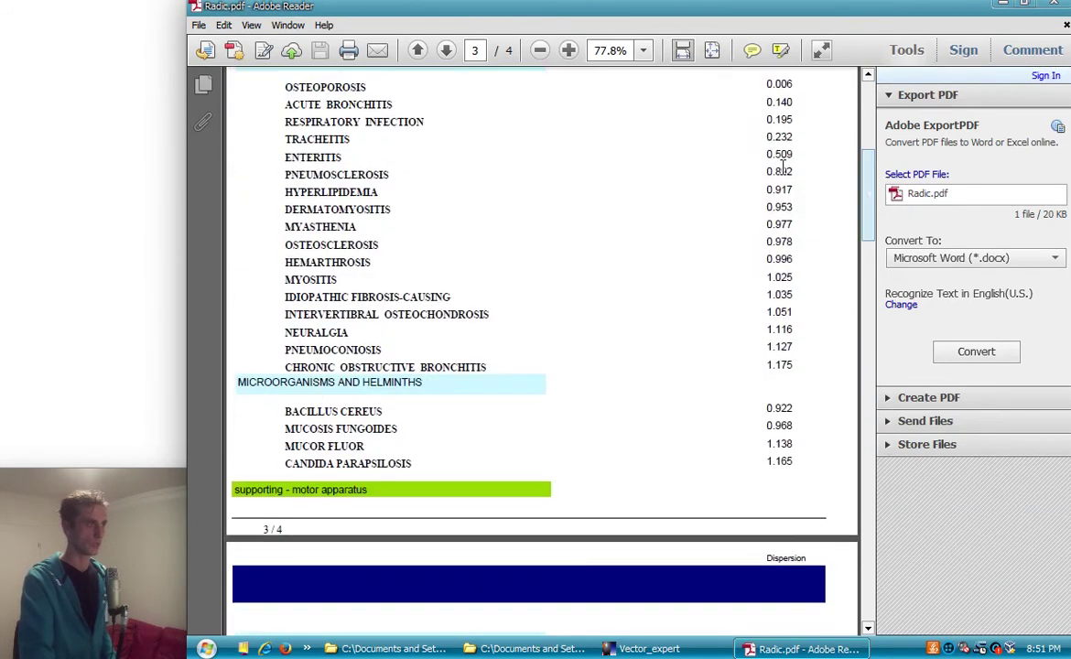
{"action": "left_click_drag", "start_coordinate": [868, 421], "coordinate": [868, 270]}
{"action": "scroll", "coordinate": [872, 228], "scroll_direction": "up", "scroll_amount": 3}
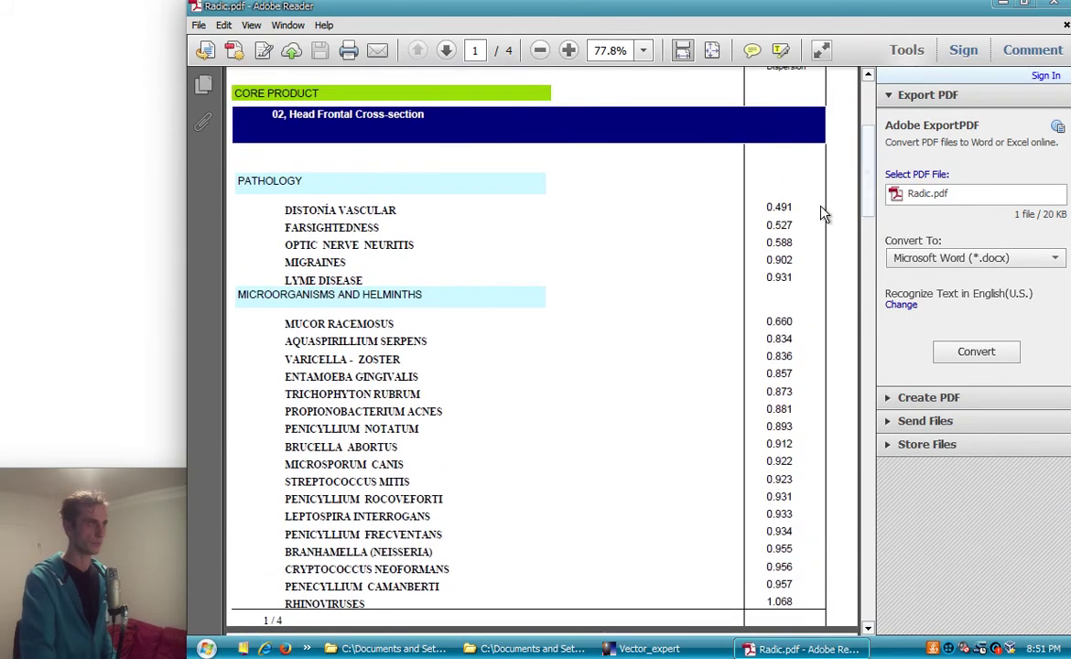
{"action": "scroll", "coordinate": [871, 260], "scroll_direction": "down", "scroll_amount": 3}
{"action": "scroll", "coordinate": [871, 260], "scroll_direction": "down", "scroll_amount": 5}
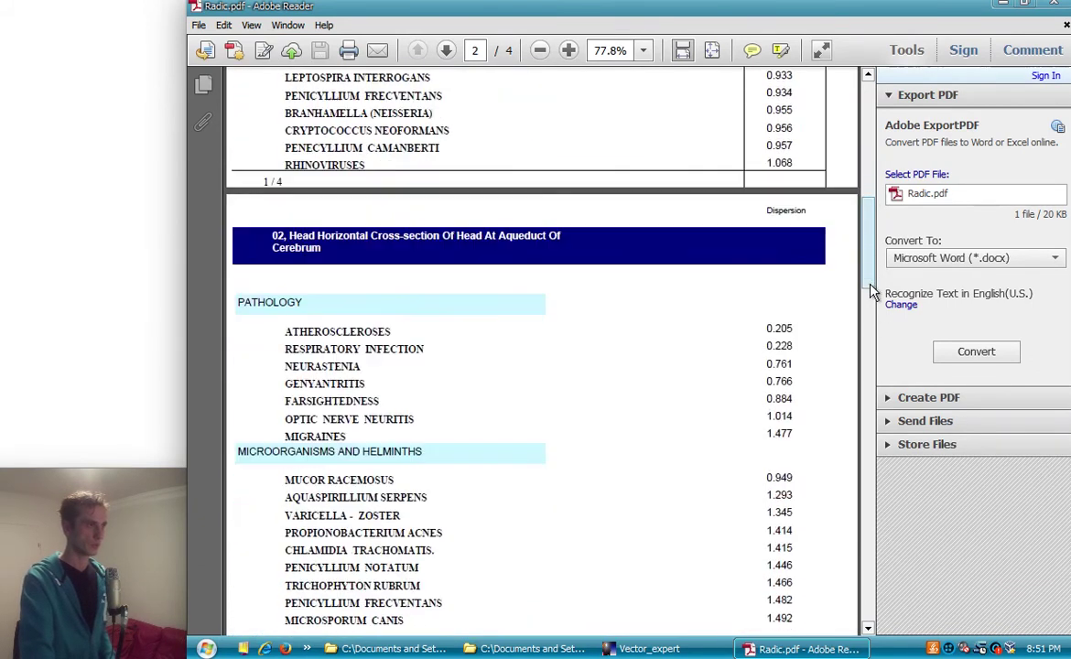
{"action": "left_click_drag", "start_coordinate": [875, 227], "coordinate": [871, 99]}
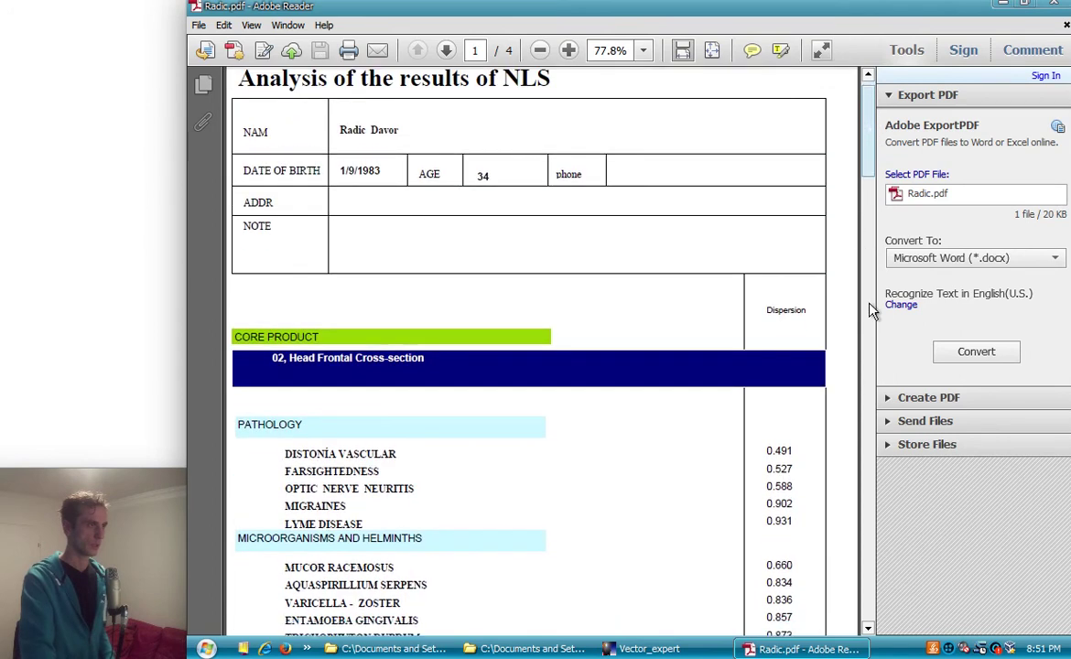
Step: Highlight the OSTEOPOROSIS dispersion value in the shoulder-joint trunk section, check the last page, return to the first page and close the PDF
{"action": "left_click", "coordinate": [873, 311]}
{"action": "left_click_drag", "start_coordinate": [874, 348], "coordinate": [880, 418]}
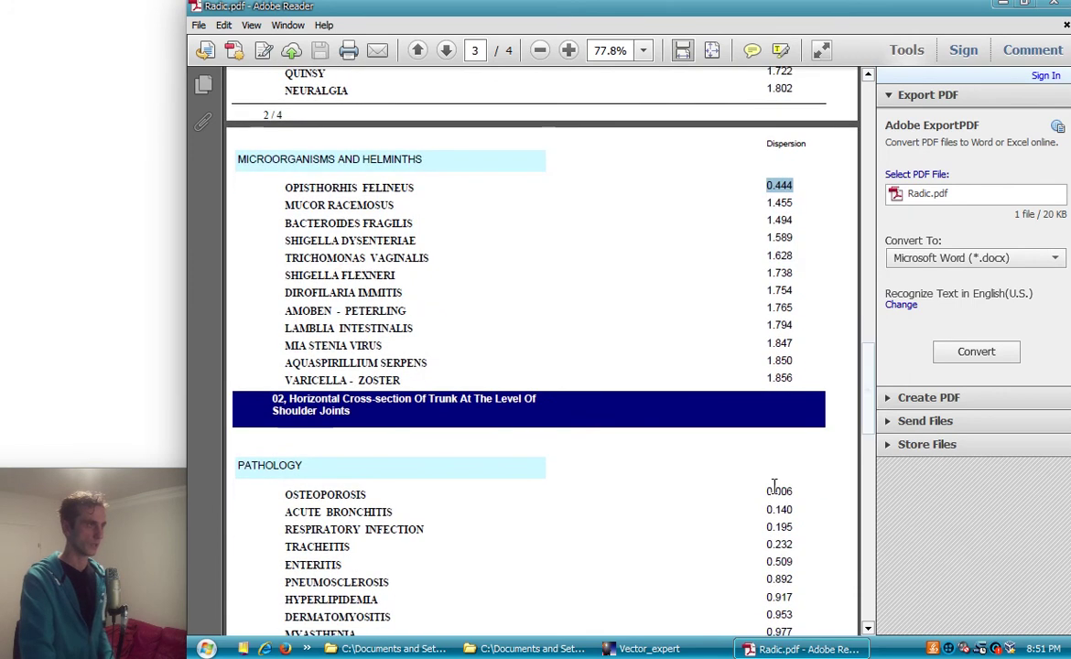
{"action": "double_click", "coordinate": [791, 491]}
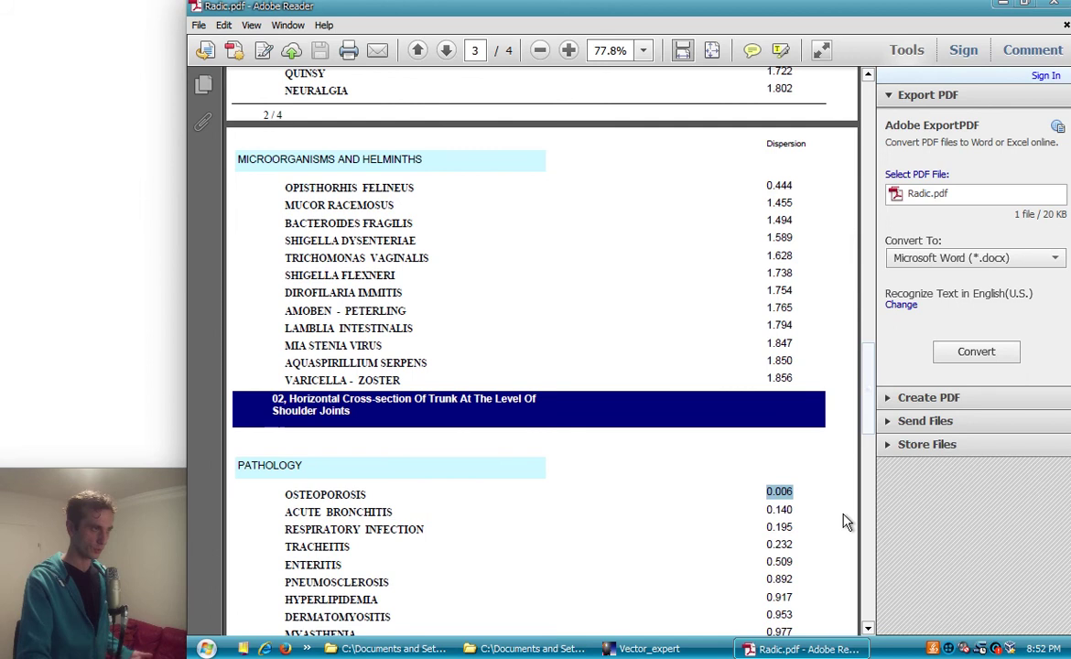
{"action": "left_click_drag", "start_coordinate": [868, 395], "coordinate": [854, 624]}
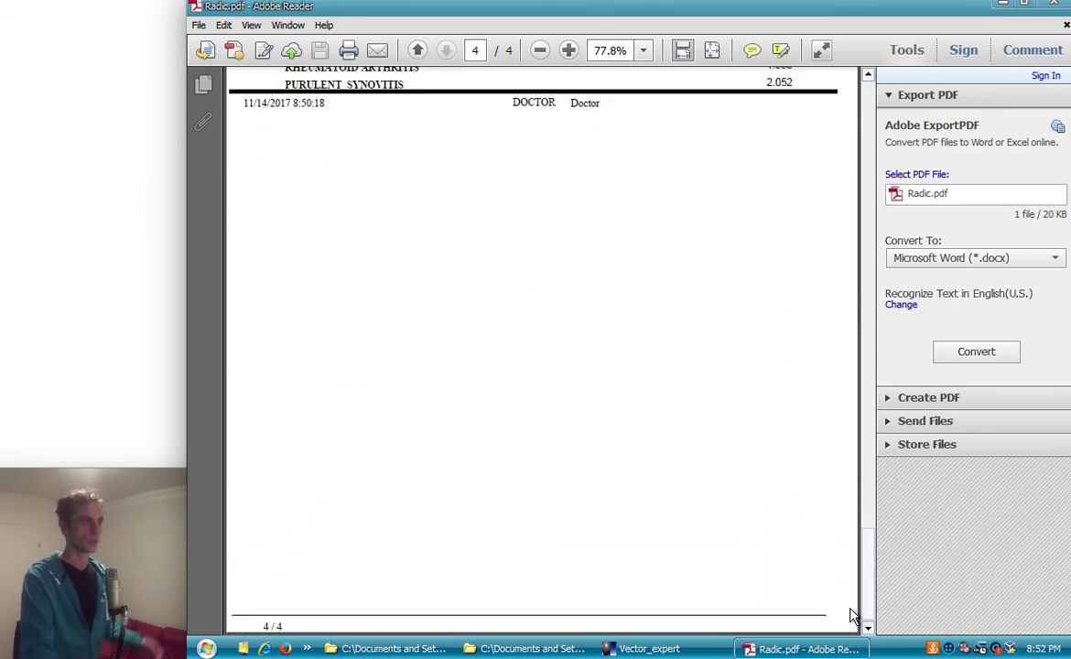
{"action": "left_click_drag", "start_coordinate": [867, 593], "coordinate": [796, 85]}
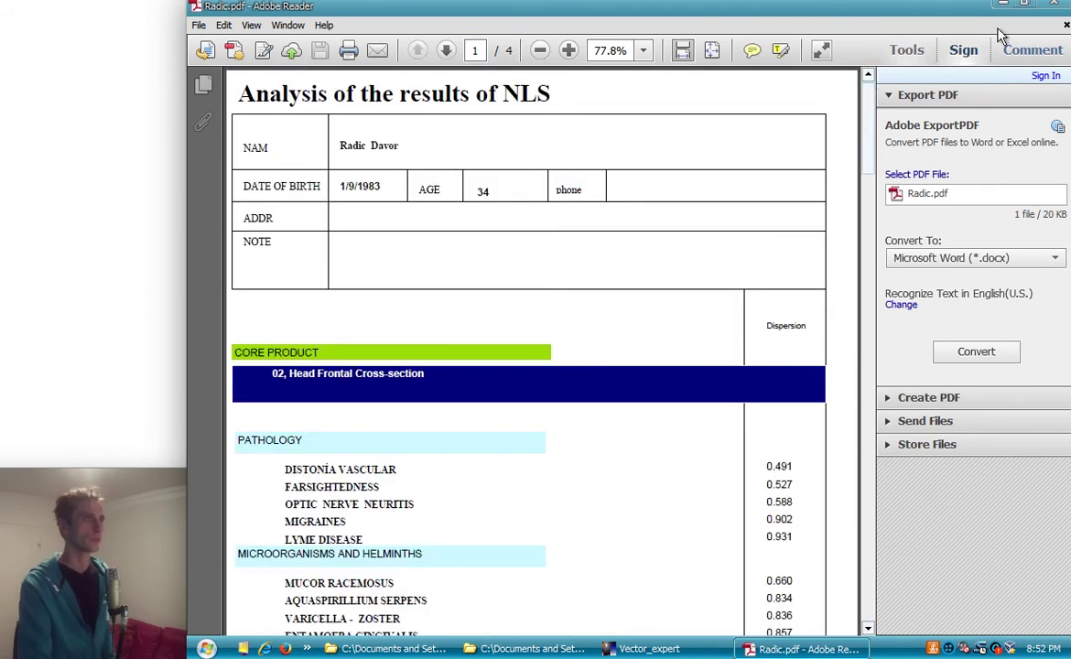
{"action": "left_click", "coordinate": [1055, 12]}
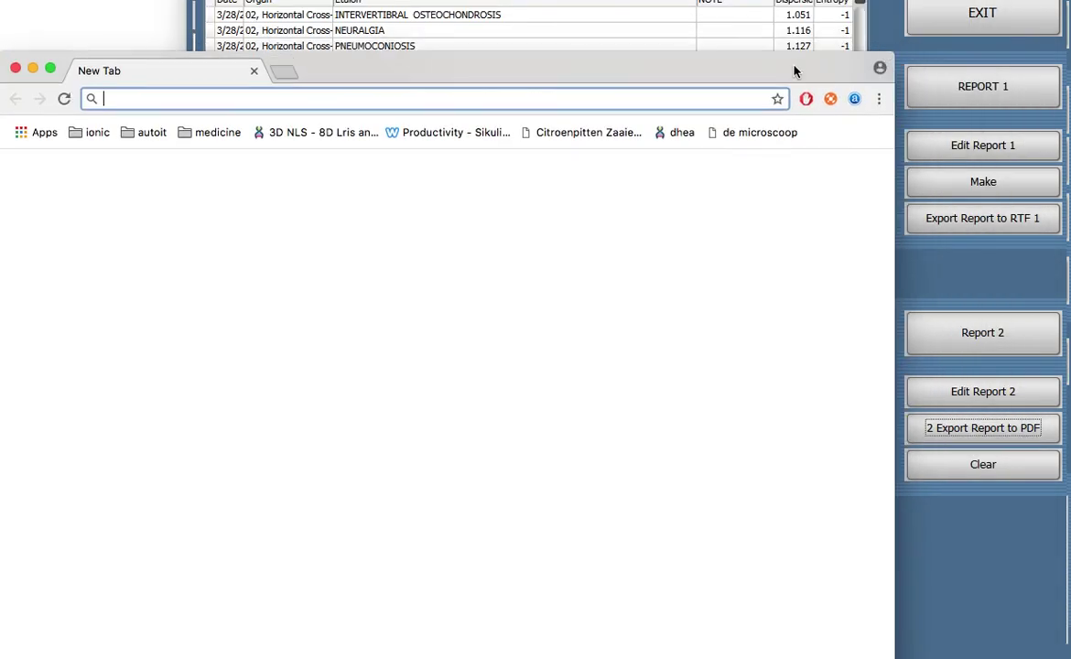
Step: Switch to the Chrome browser, position its window over the recording area and open the website emolio.is
{"action": "mouse_move", "coordinate": [781, 70]}
{"action": "left_mouse_down"}
{"action": "mouse_move", "coordinate": [834, 70]}
{"action": "mouse_move", "coordinate": [831, 16]}
{"action": "mouse_move", "coordinate": [963, 4]}
{"action": "left_mouse_up"}
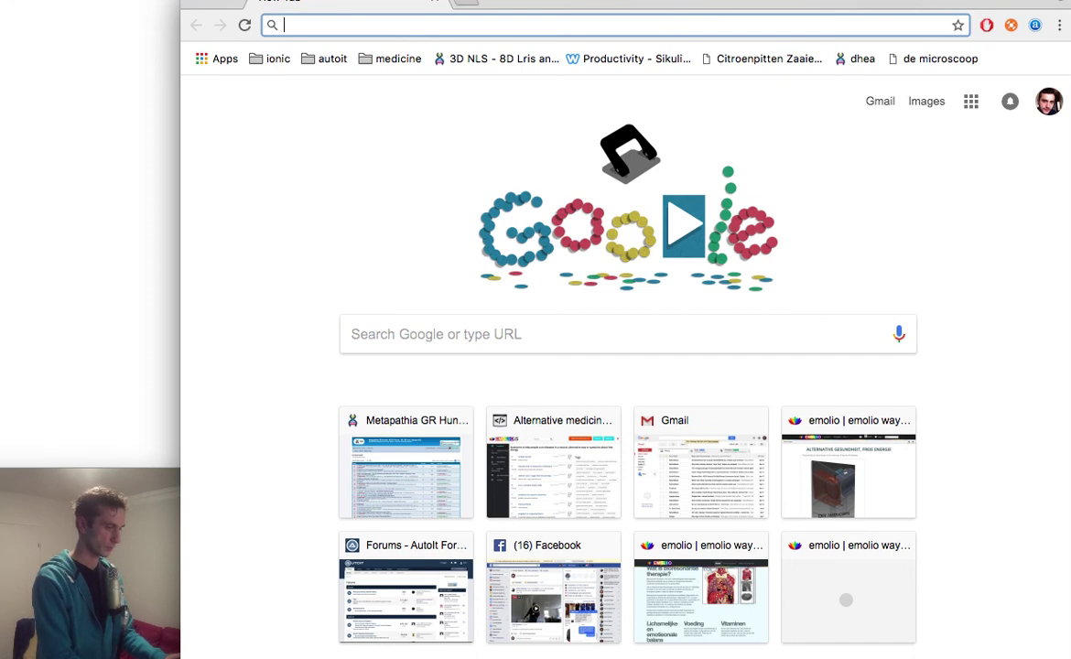
{"action": "type", "text": "emolio.is"}
{"action": "key", "text": "Return"}
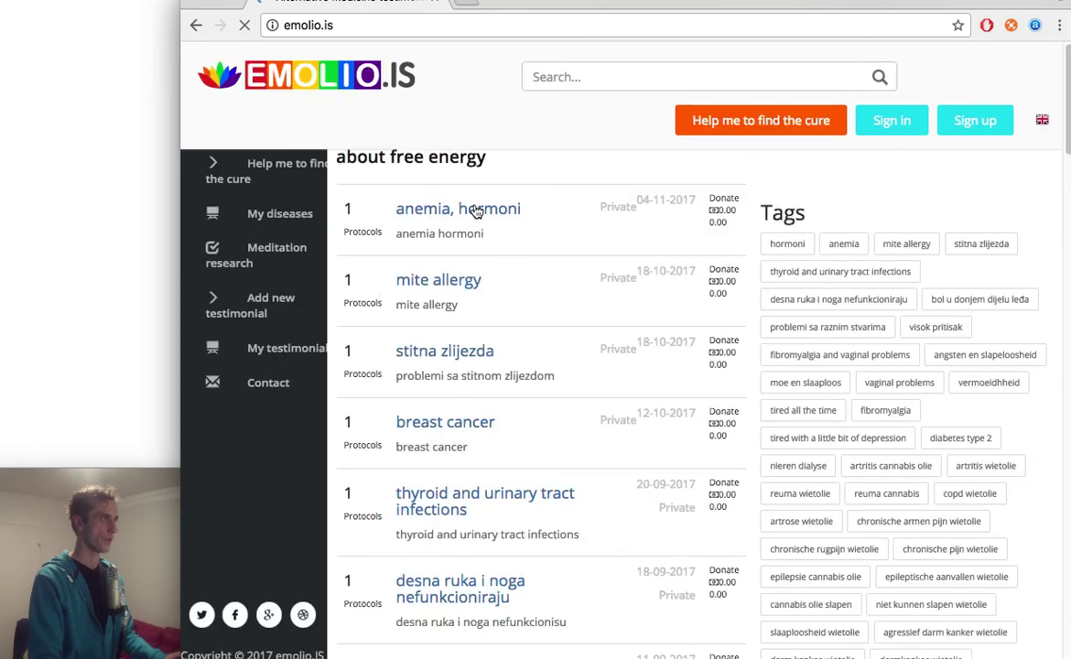
Step: Fit the browser window to the visible area, open the mite allergy entry and look over its question and protocol answers
{"action": "mouse_move", "coordinate": [180, 187]}
{"action": "left_mouse_down"}
{"action": "mouse_move", "coordinate": [78, 192]}
{"action": "mouse_move", "coordinate": [190, 183]}
{"action": "left_mouse_up"}
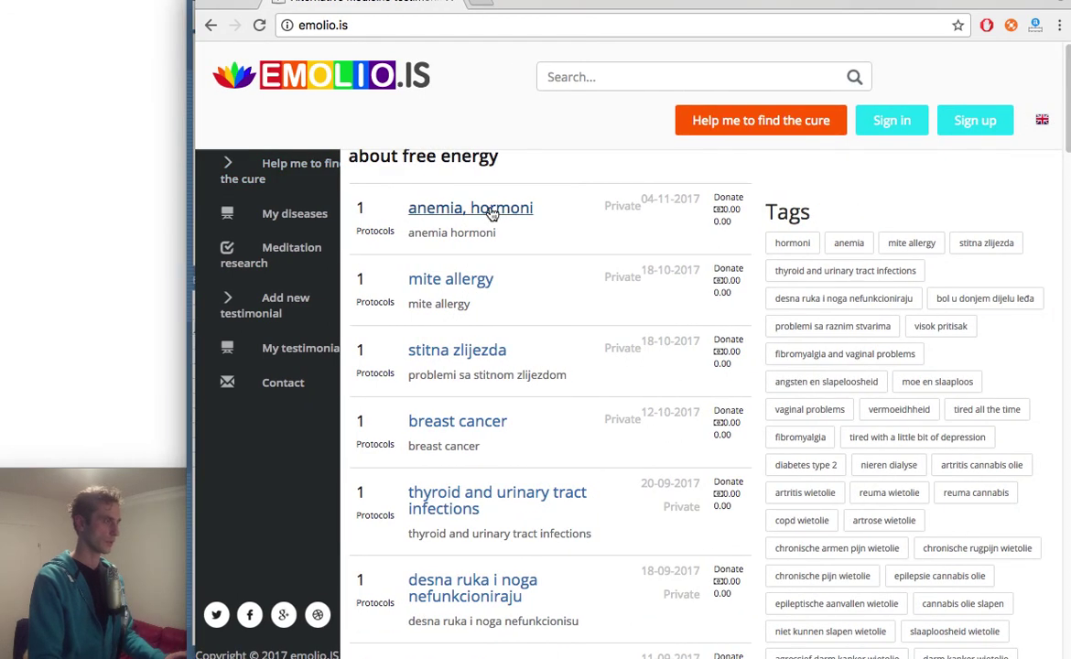
{"action": "left_click", "coordinate": [469, 280]}
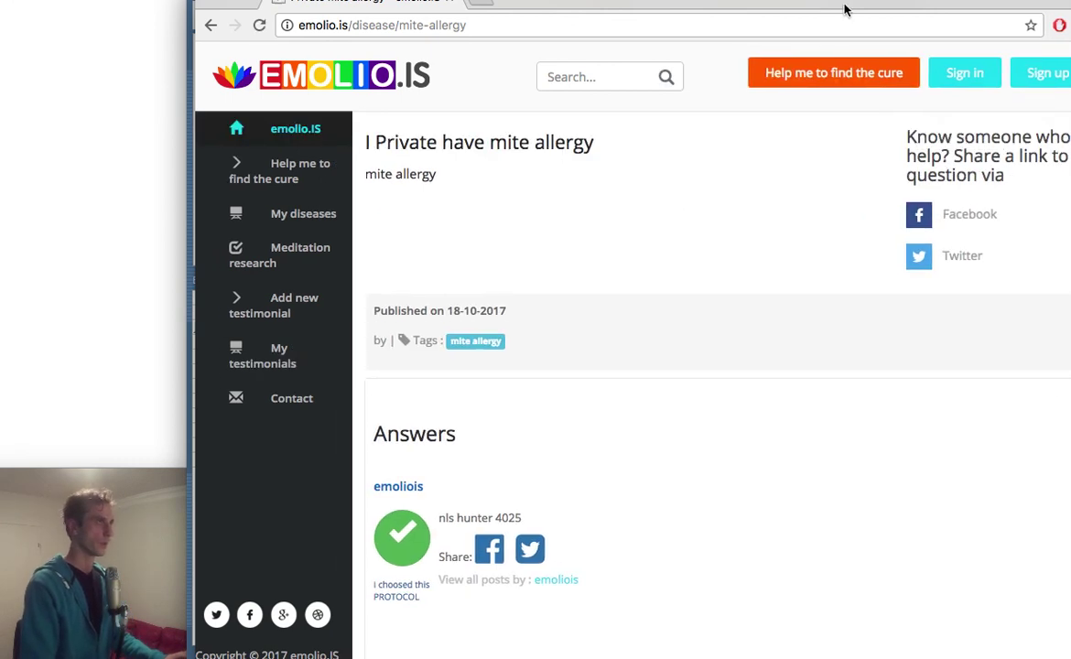
{"action": "left_click_drag", "start_coordinate": [845, 9], "coordinate": [805, 10]}
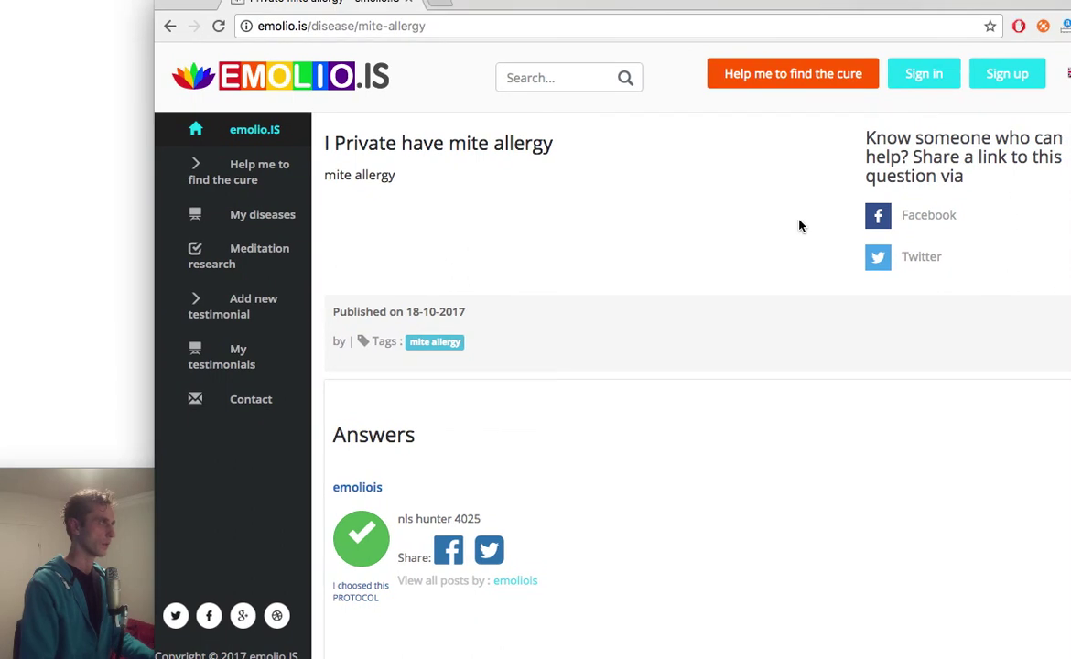
{"action": "scroll", "coordinate": [640, 378], "scroll_direction": "down", "scroll_amount": 3}
{"action": "scroll", "coordinate": [640, 378], "scroll_direction": "up", "scroll_amount": 3}
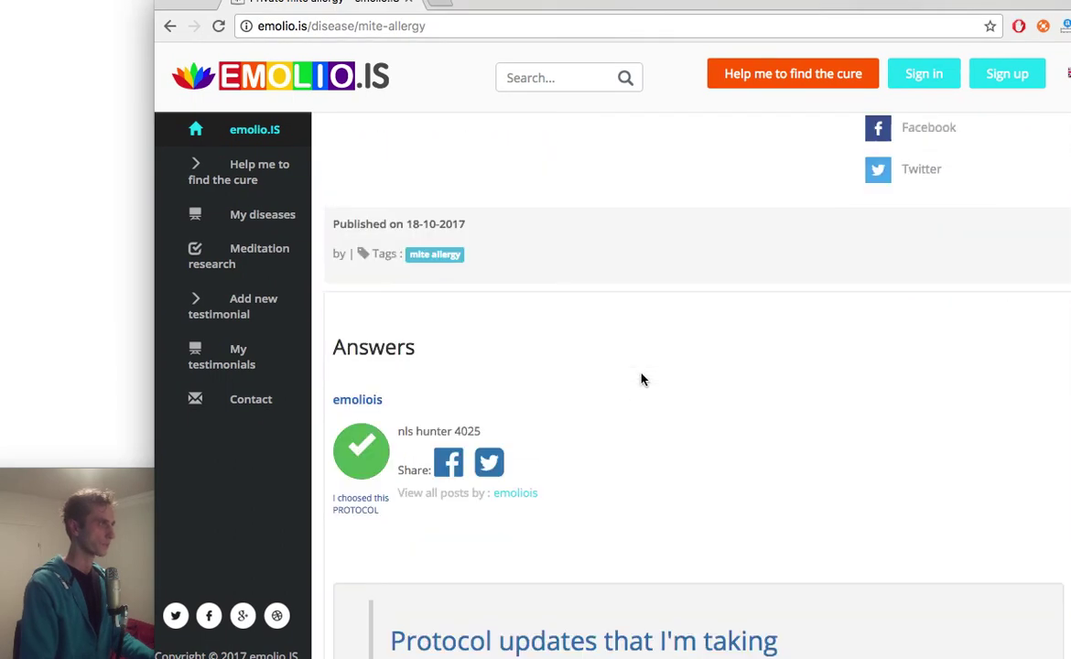
Step: Open the Day 2 scan result list of microorganisms and diseases and examine the Ampulla Vater Canal entries
{"action": "scroll", "coordinate": [640, 378], "scroll_direction": "down", "scroll_amount": 10}
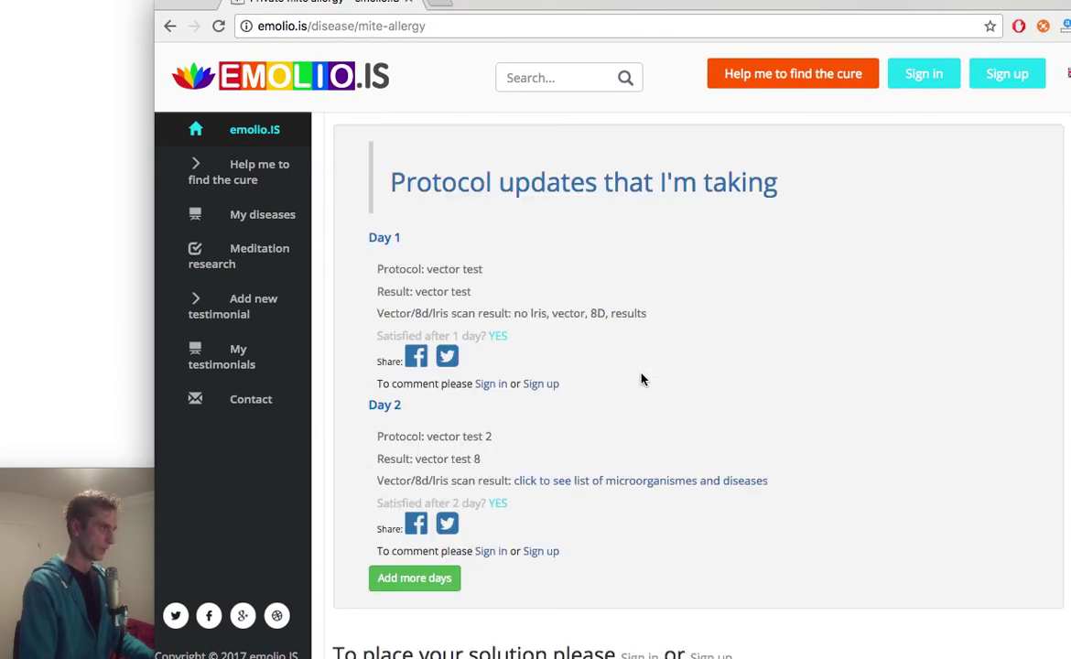
{"action": "left_click", "coordinate": [616, 483]}
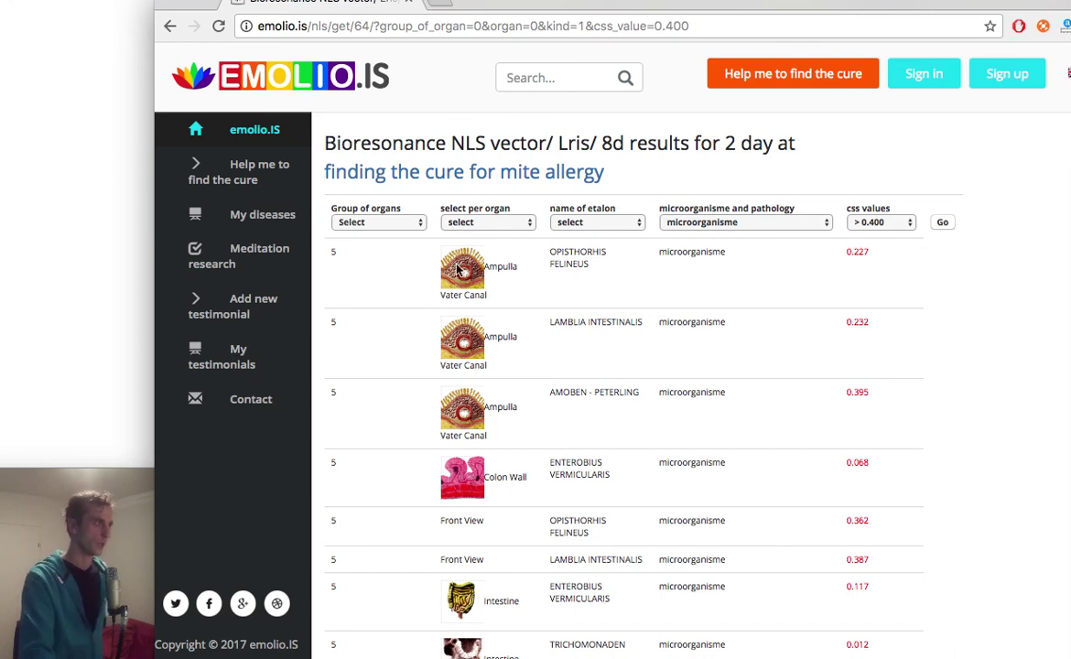
{"action": "double_click", "coordinate": [486, 266]}
{"action": "left_click", "coordinate": [497, 291]}
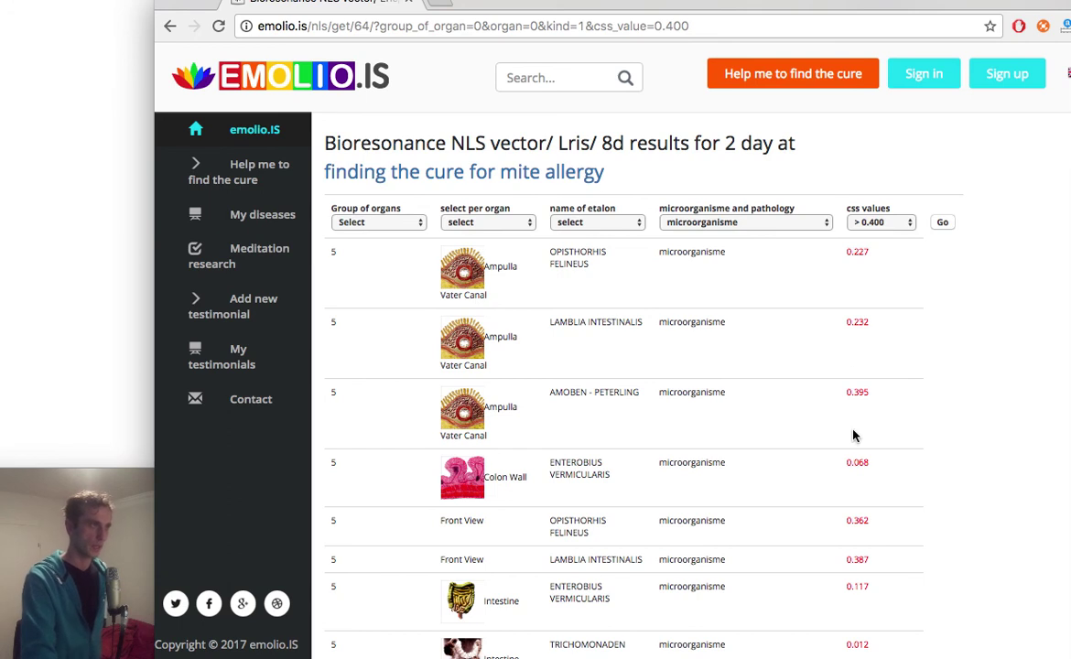
{"action": "scroll", "coordinate": [852, 436], "scroll_direction": "down", "scroll_amount": 1}
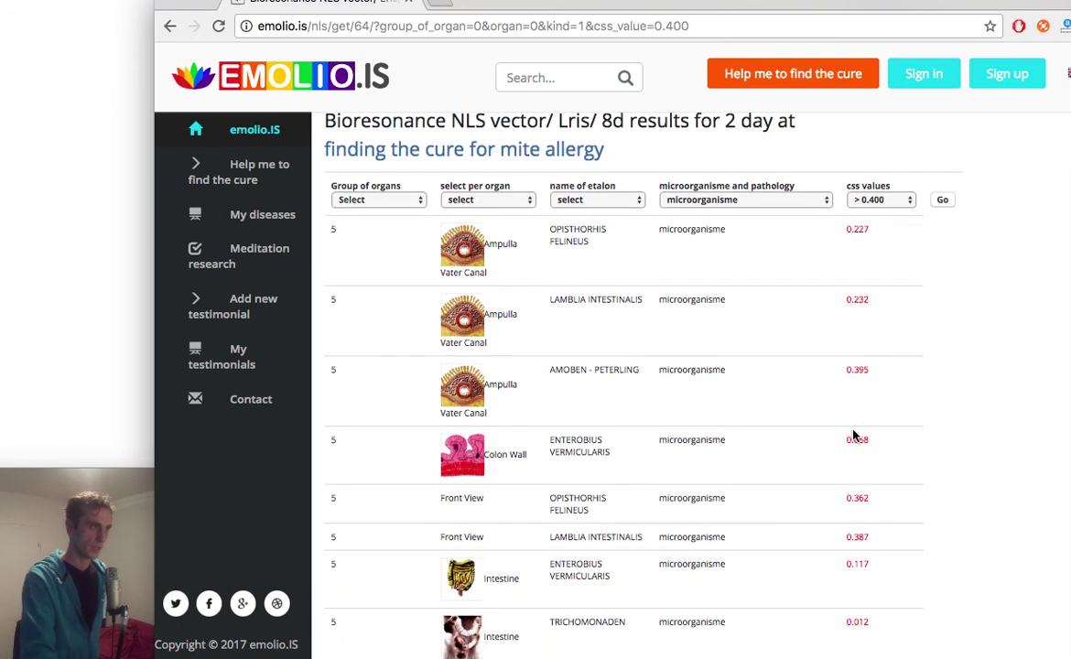
Step: Highlight the ENTEROBIUS VERMICULARIS etalon in the Colon Wall row and look over the list's css values and filters
{"action": "triple_click", "coordinate": [604, 452]}
{"action": "left_click", "coordinate": [606, 453]}
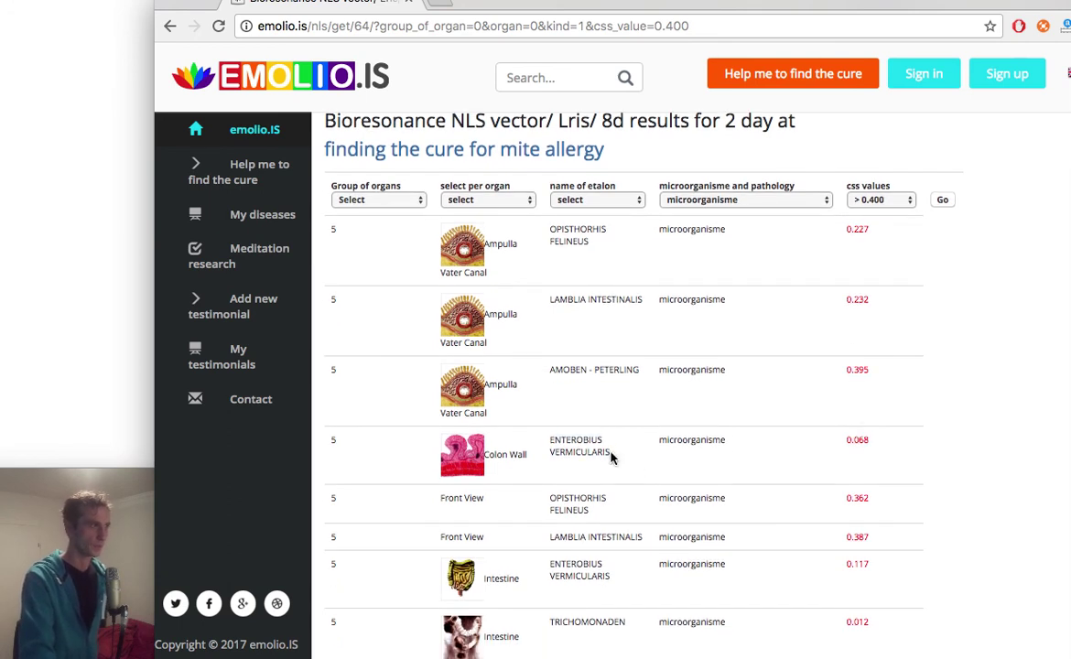
{"action": "left_click_drag", "start_coordinate": [611, 455], "coordinate": [549, 441]}
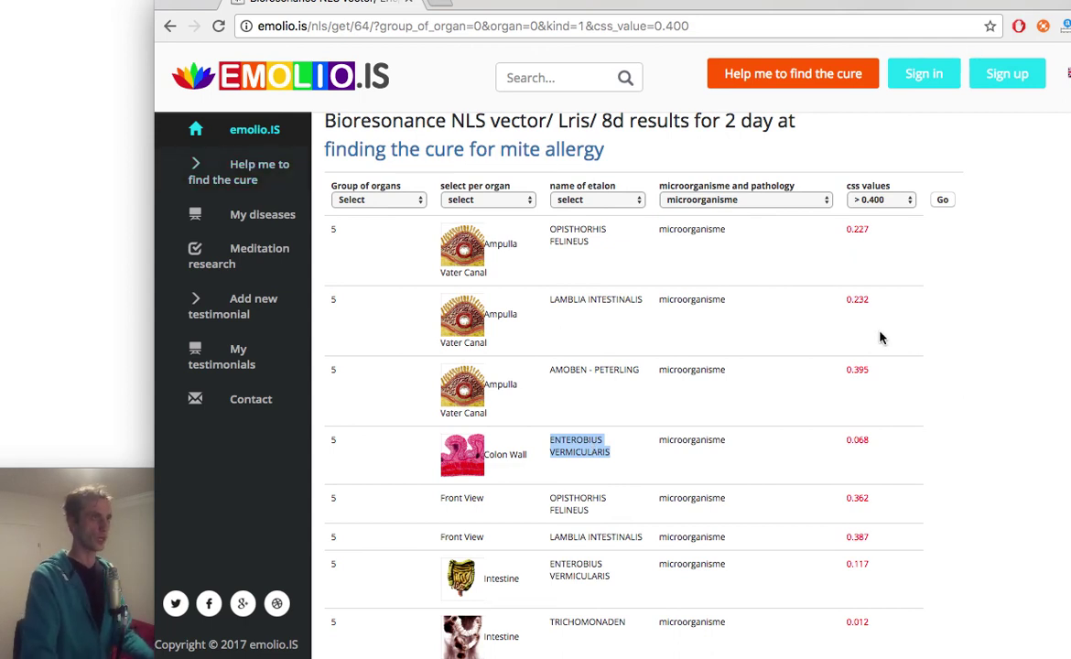
{"action": "scroll", "coordinate": [879, 338], "scroll_direction": "down", "scroll_amount": 1}
{"action": "scroll", "coordinate": [880, 338], "scroll_direction": "up", "scroll_amount": 2}
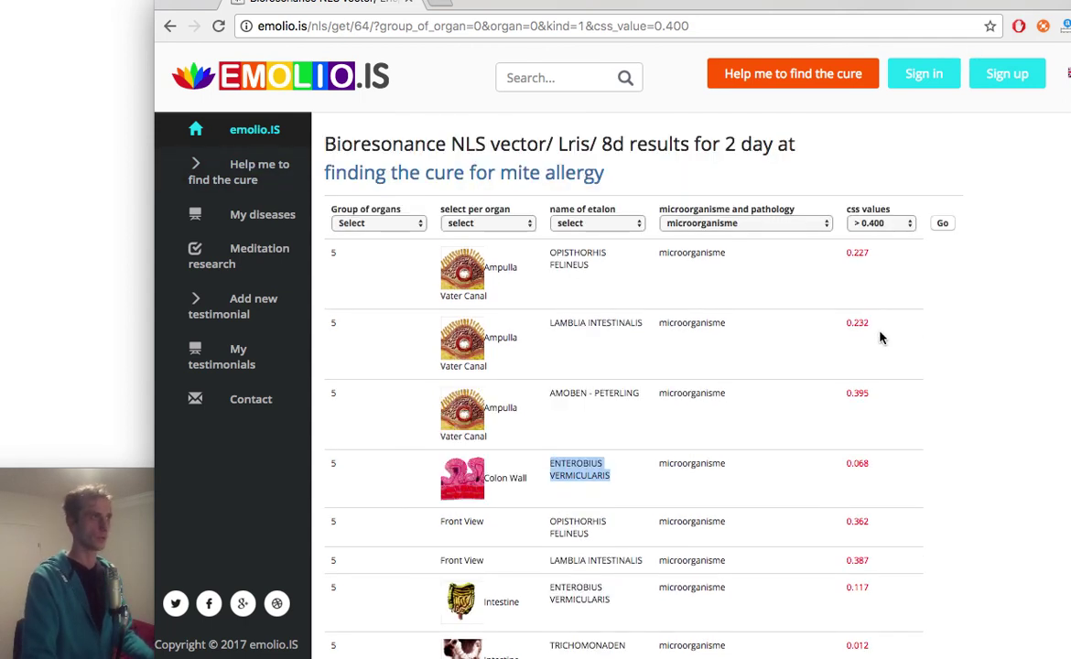
Step: Return to the mite allergy entry and review its answer and the Day 1 and Day 2 protocol updates
{"action": "left_click", "coordinate": [477, 177]}
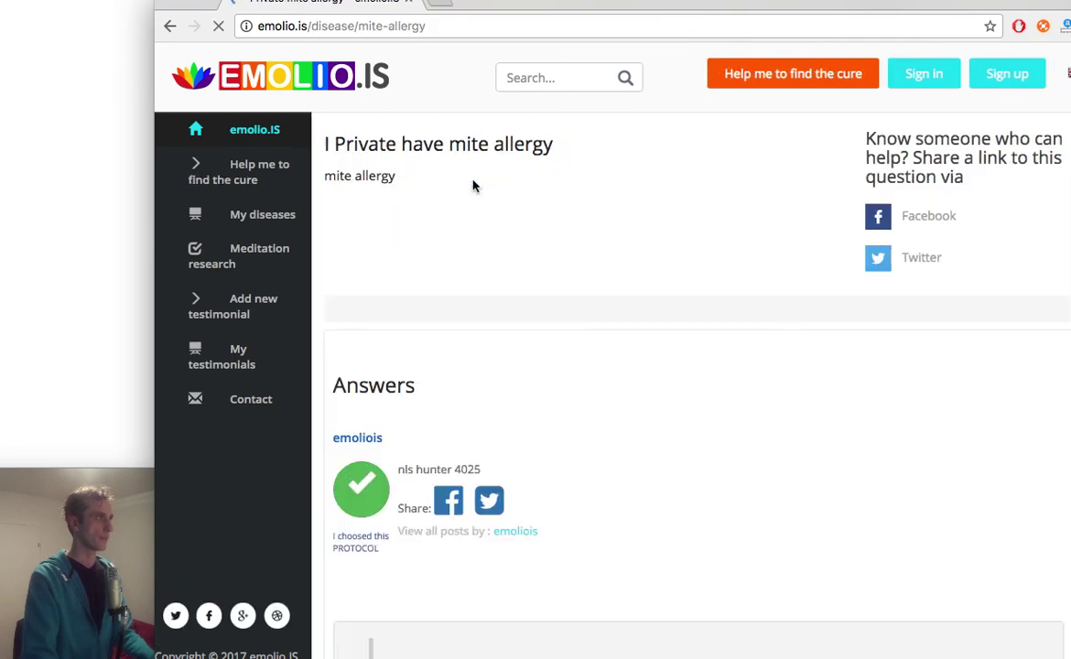
{"action": "scroll", "coordinate": [533, 275], "scroll_direction": "down", "scroll_amount": 3}
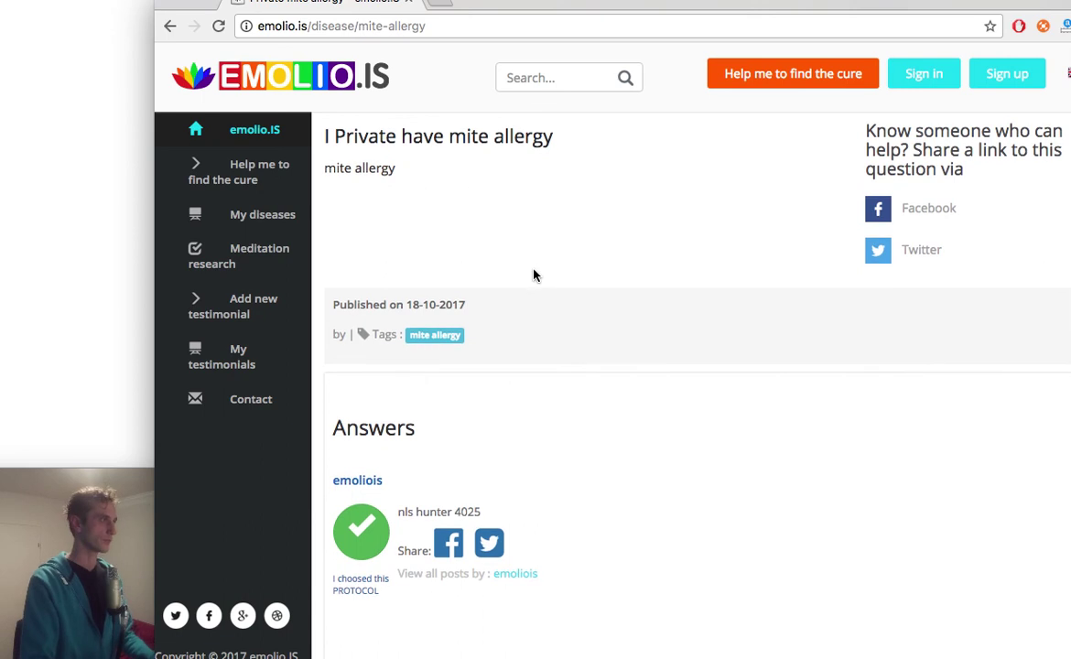
{"action": "scroll", "coordinate": [535, 274], "scroll_direction": "down", "scroll_amount": 5}
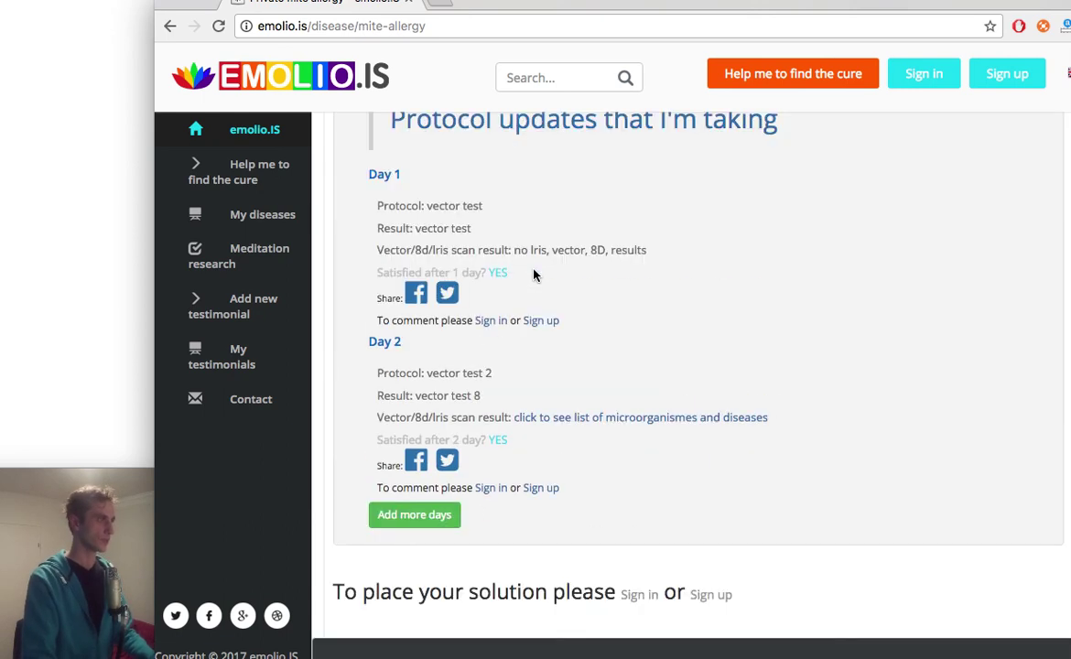
{"action": "scroll", "coordinate": [534, 274], "scroll_direction": "up", "scroll_amount": 7}
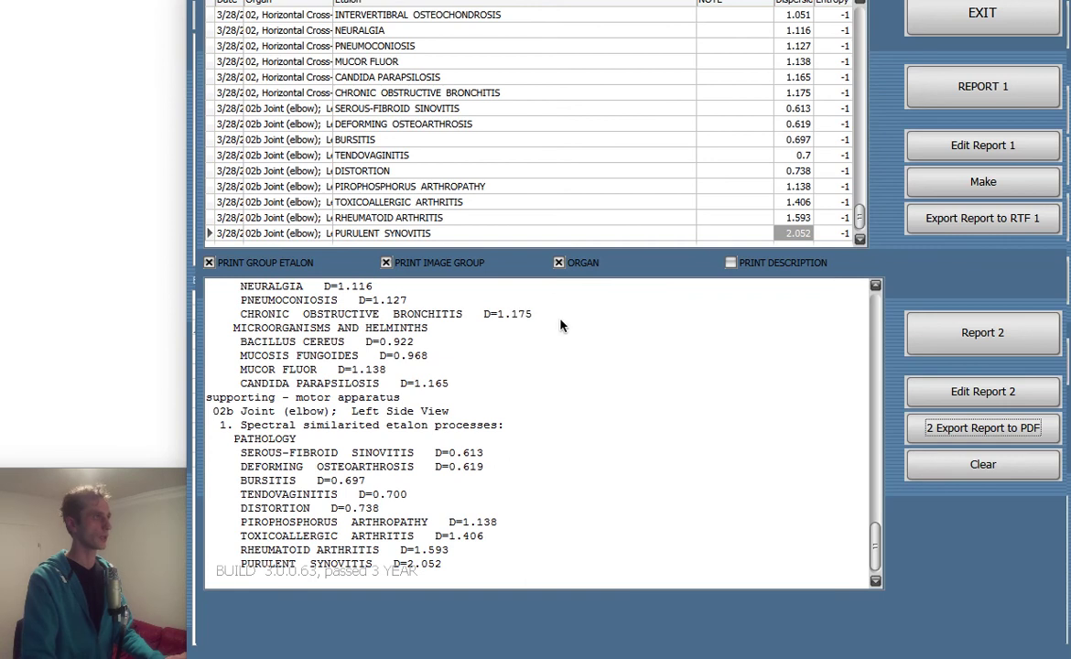
Step: Switch back to the diagnostic report program and select the generated report text, starting from its first line, CORE PRODUCT
{"action": "left_click", "coordinate": [437, 371]}
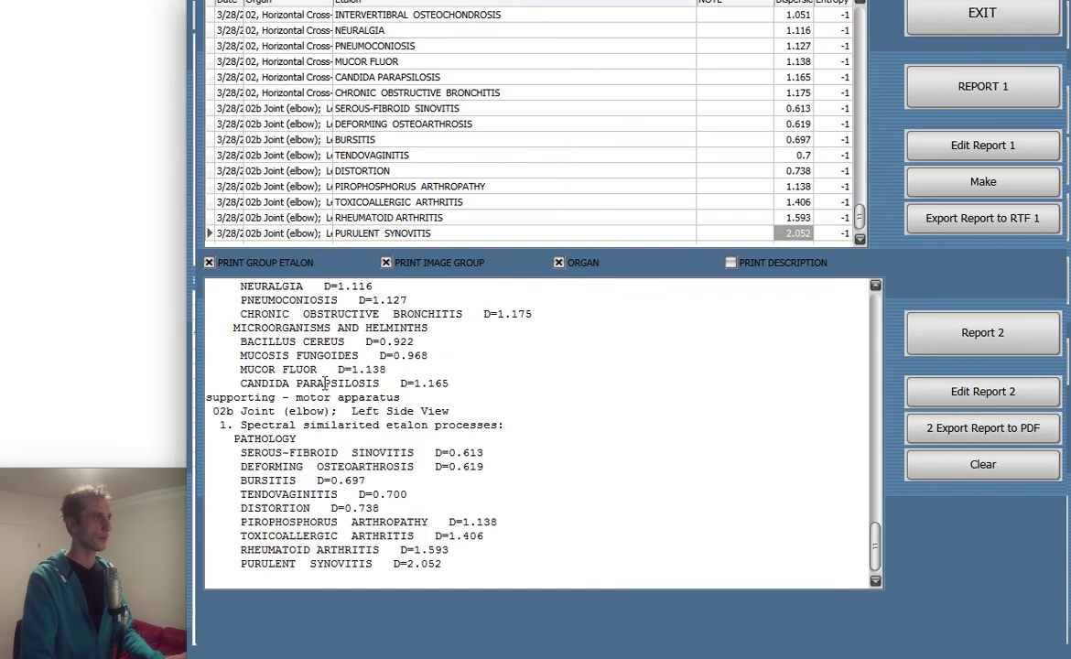
{"action": "scroll", "coordinate": [325, 382], "scroll_direction": "up", "scroll_amount": 5}
{"action": "scroll", "coordinate": [326, 383], "scroll_direction": "up", "scroll_amount": 20}
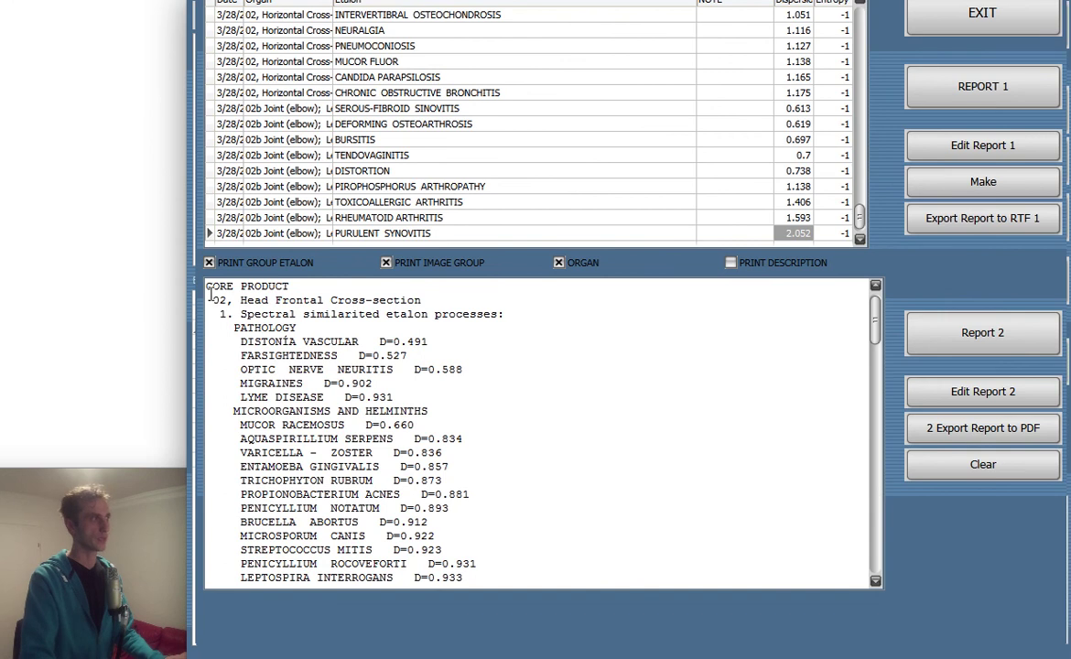
{"action": "left_click_drag", "start_coordinate": [207, 286], "coordinate": [497, 644]}
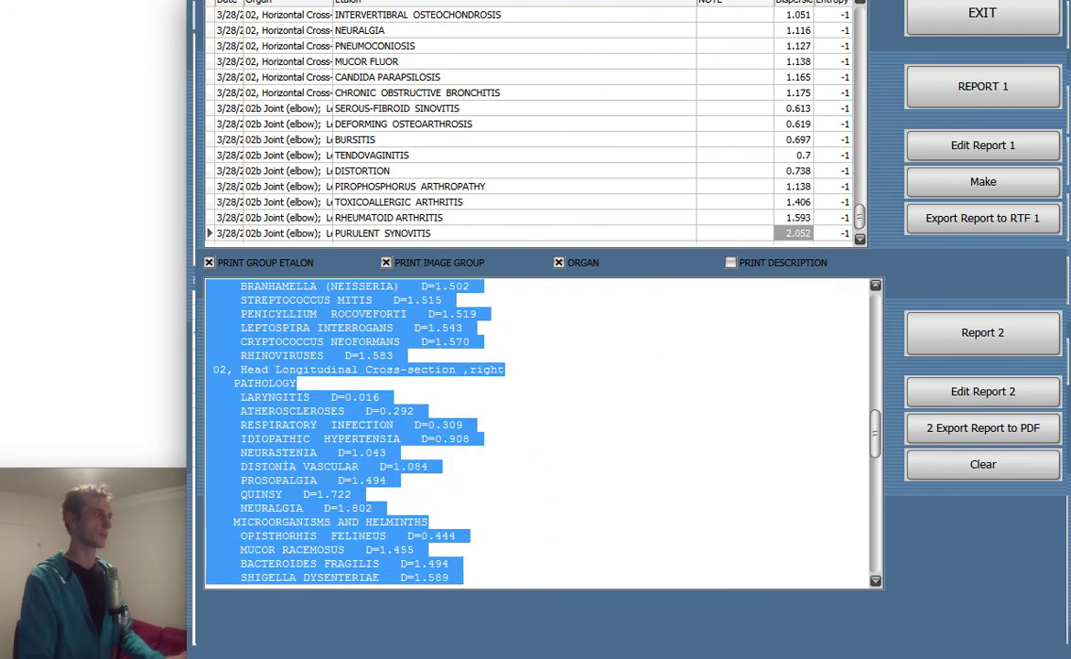
{"action": "scroll", "coordinate": [876, 581], "scroll_direction": "down", "scroll_amount": 15}
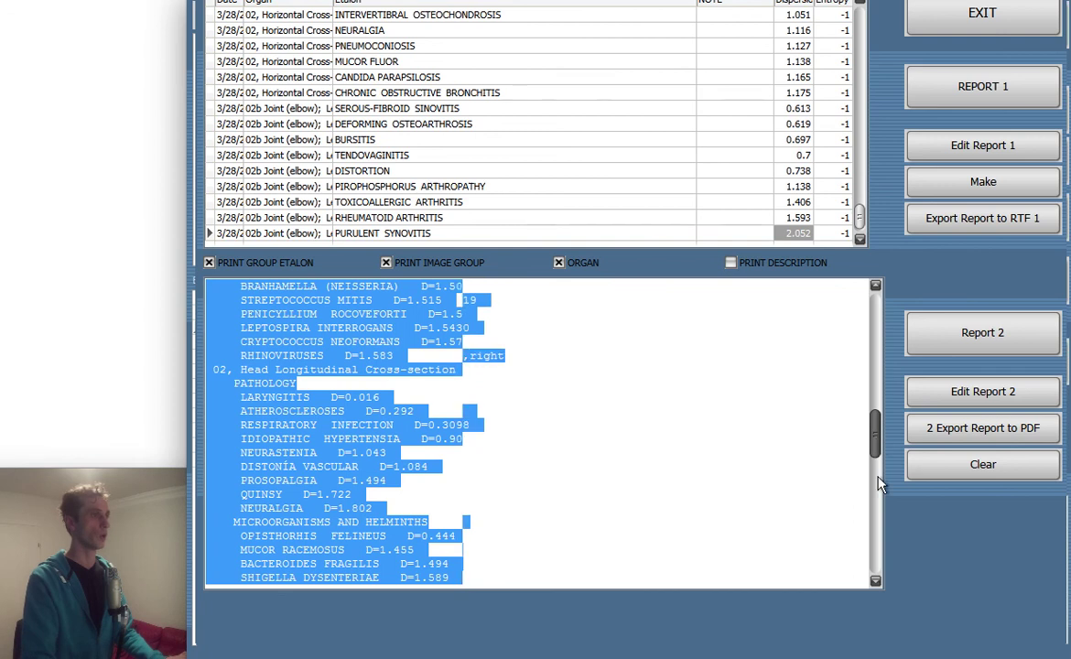